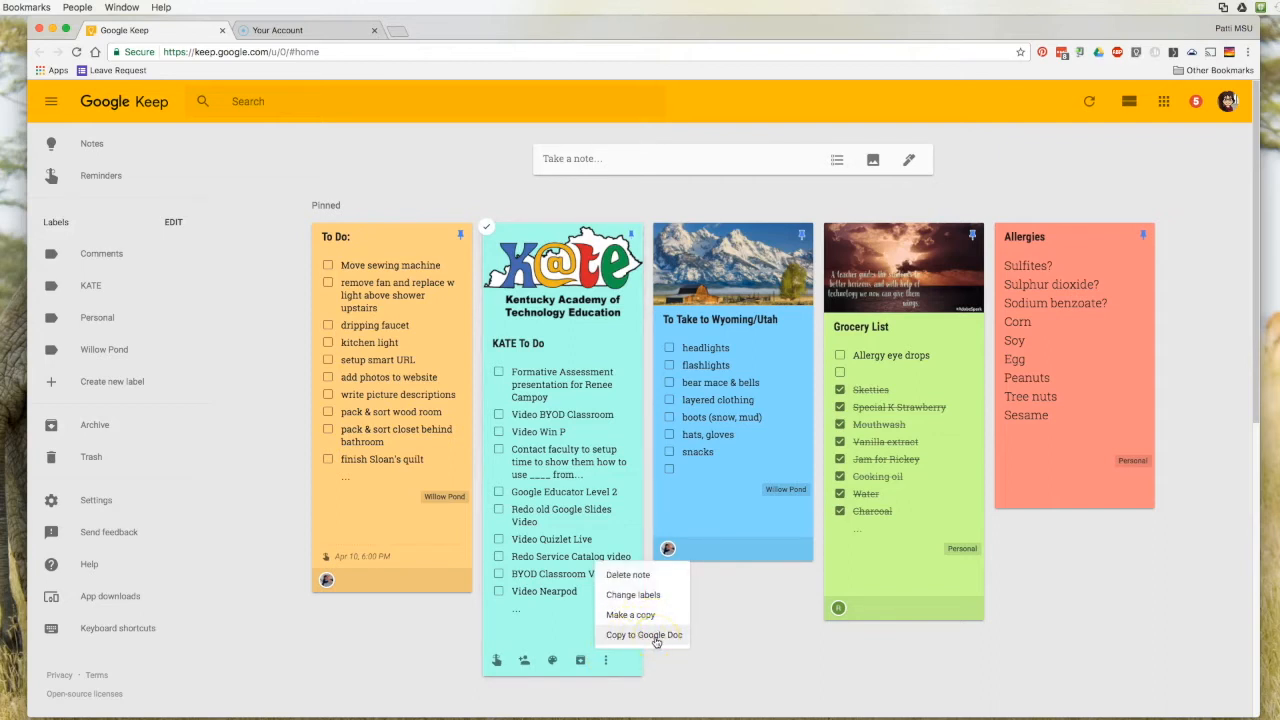
# Copy the KATE To Do note to a Google Doc and open the new document to review the list
pyautogui.click(656, 636)
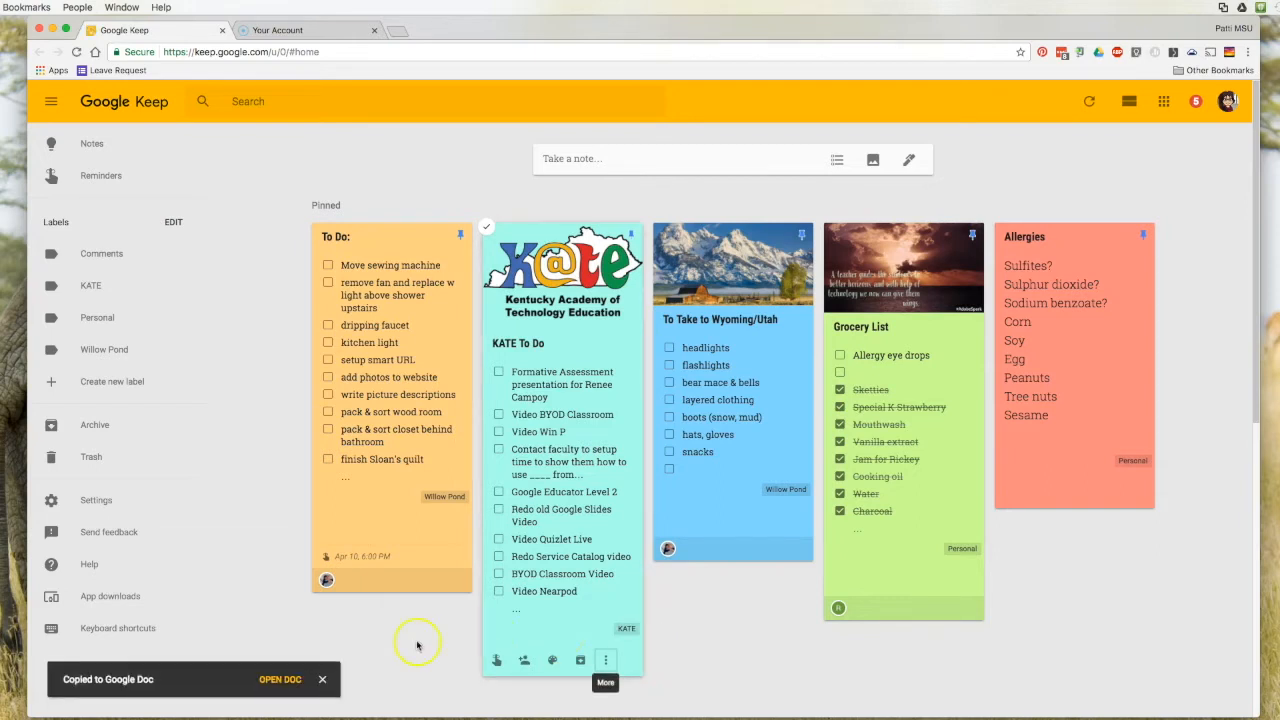
pyautogui.click(278, 679)
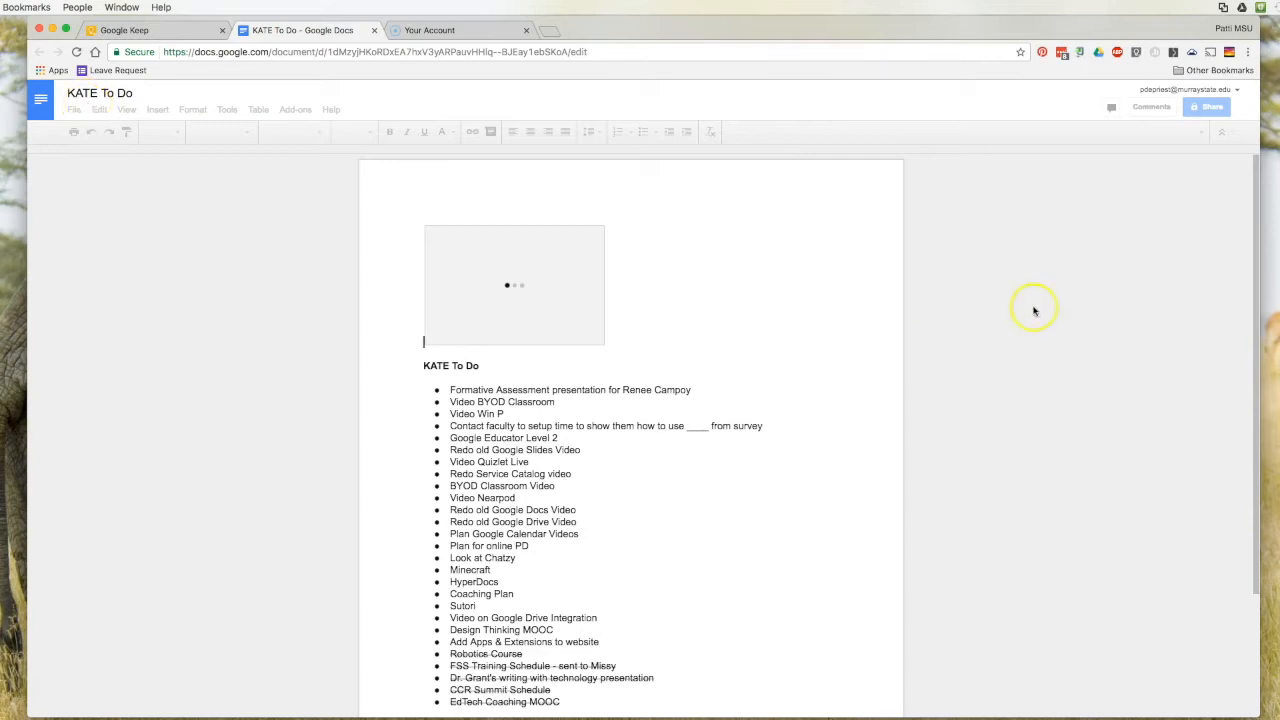
pyautogui.scroll(-3, 710, 461)
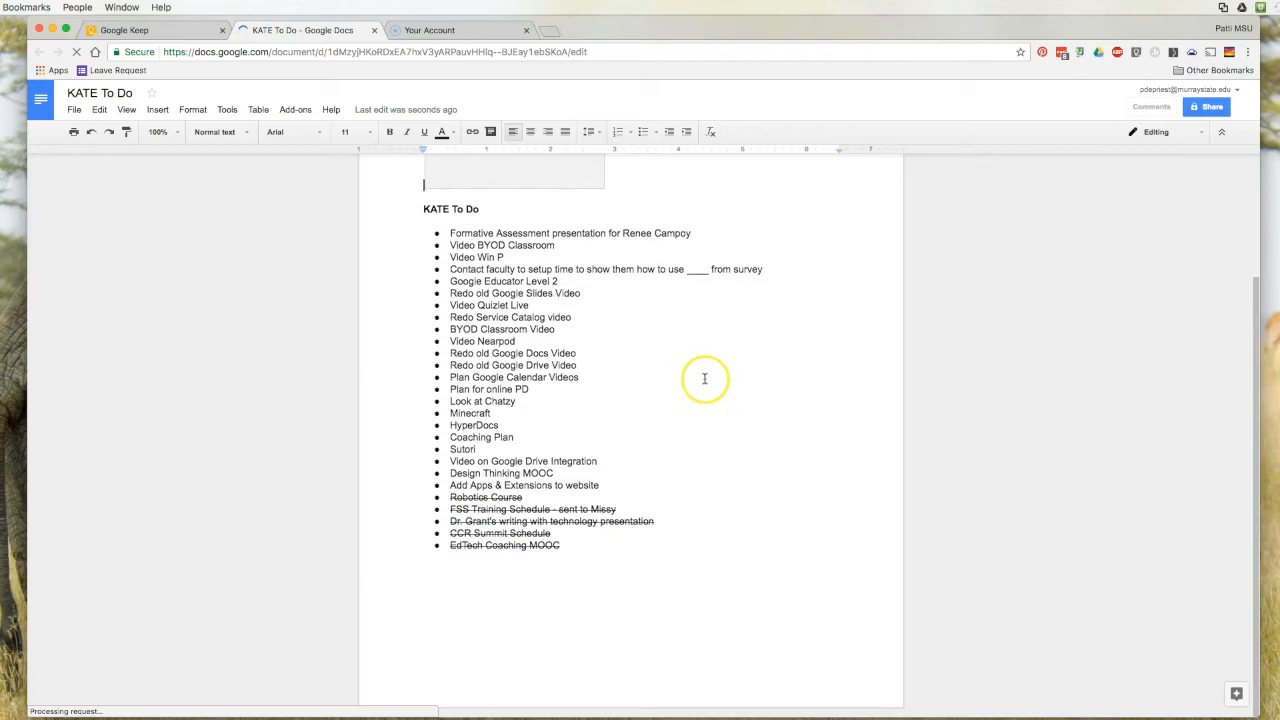
pyautogui.scroll(3, 698, 377)
# Open the Keep notepad beside the document and browse the saved notes
pyautogui.click(603, 347)
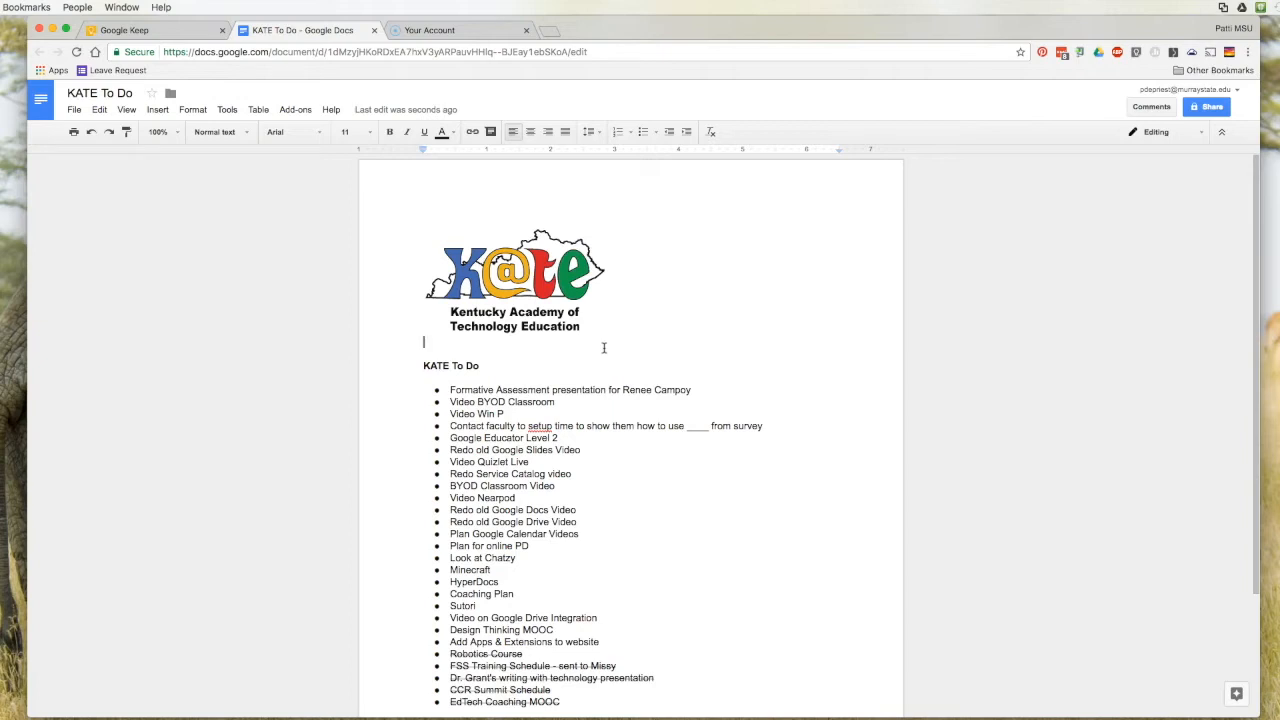
pyautogui.click(621, 333)
pyautogui.click(580, 193)
pyautogui.click(228, 112)
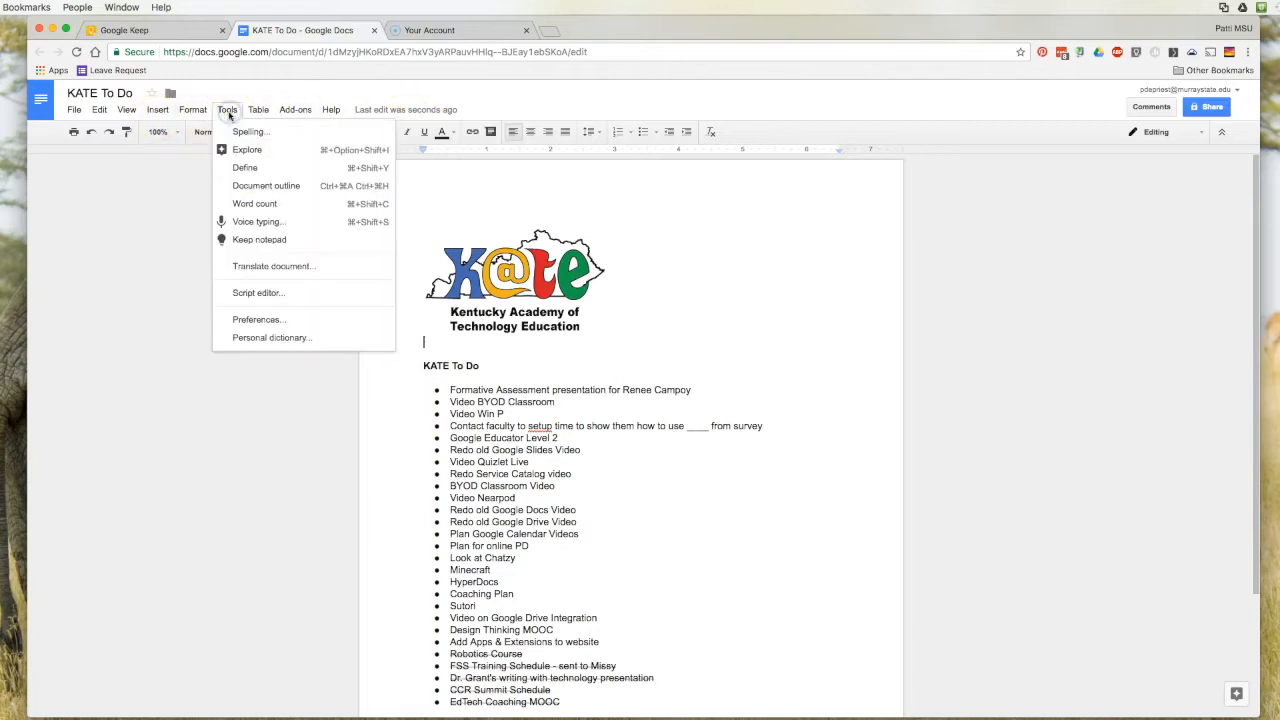
pyautogui.click(264, 241)
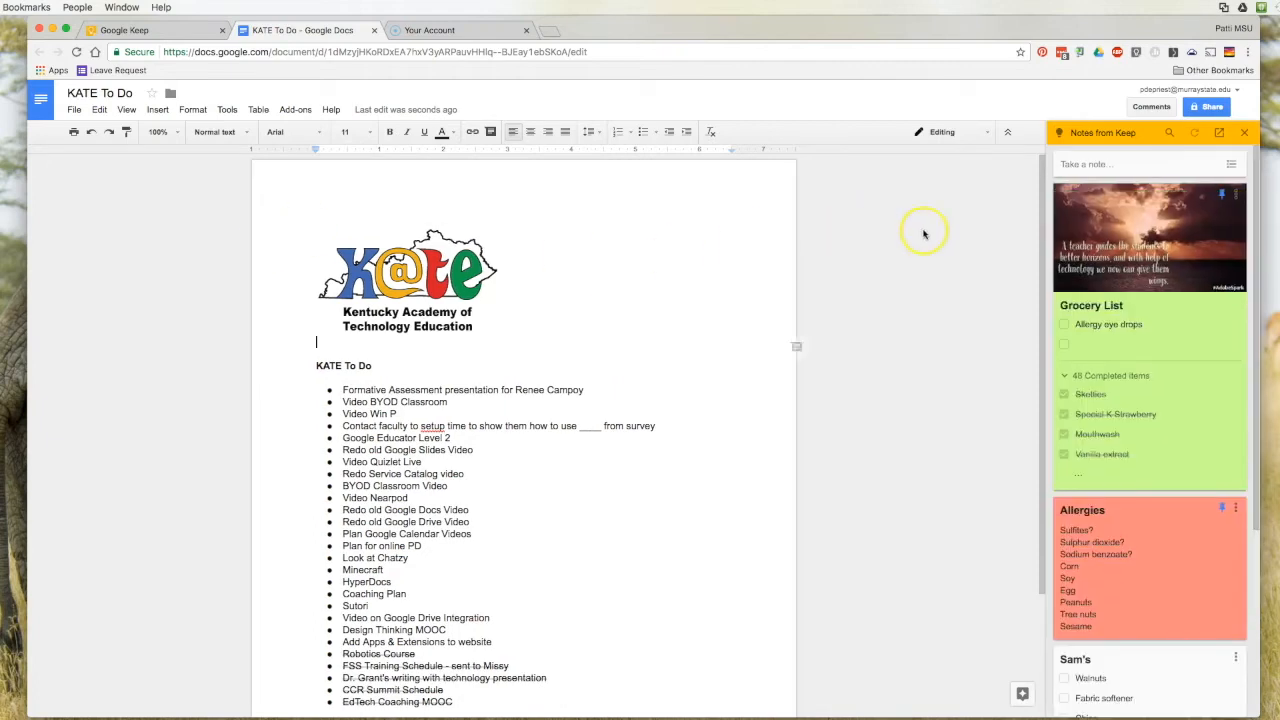
pyautogui.scroll(-3, 1170, 286)
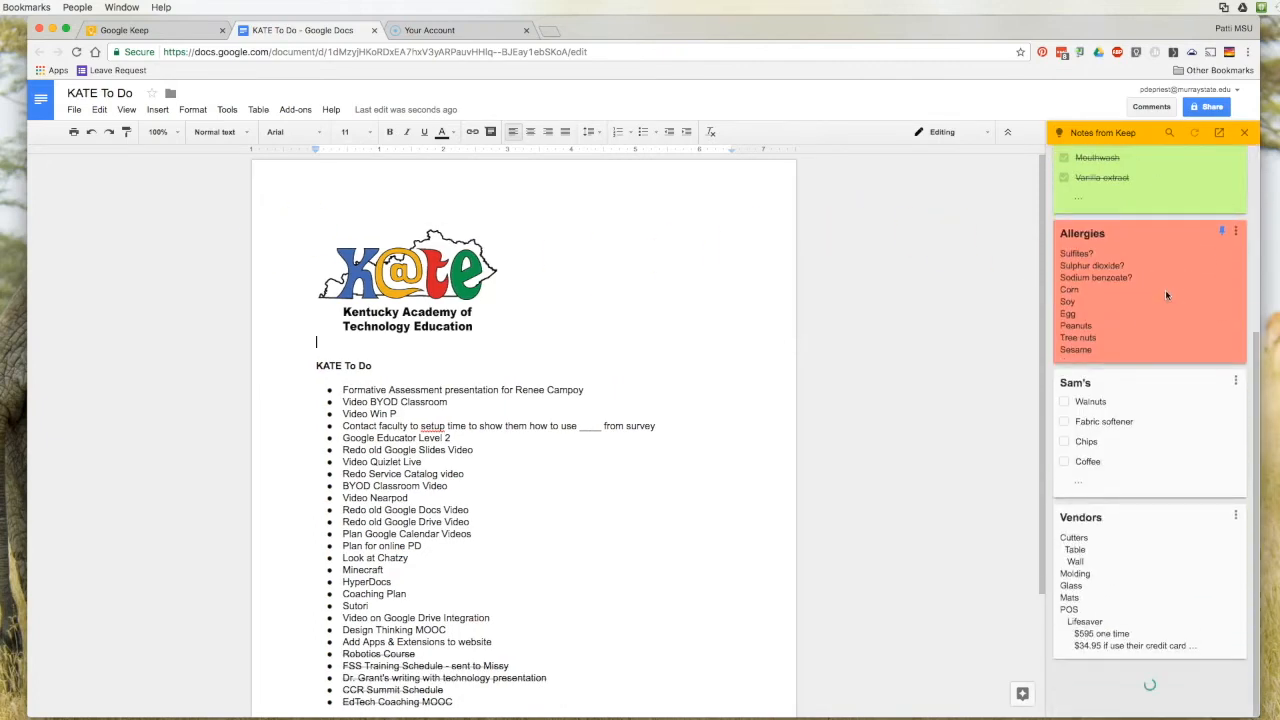
pyautogui.scroll(3, 1165, 289)
pyautogui.scroll(-4, 1164, 320)
pyautogui.scroll(4, 1161, 318)
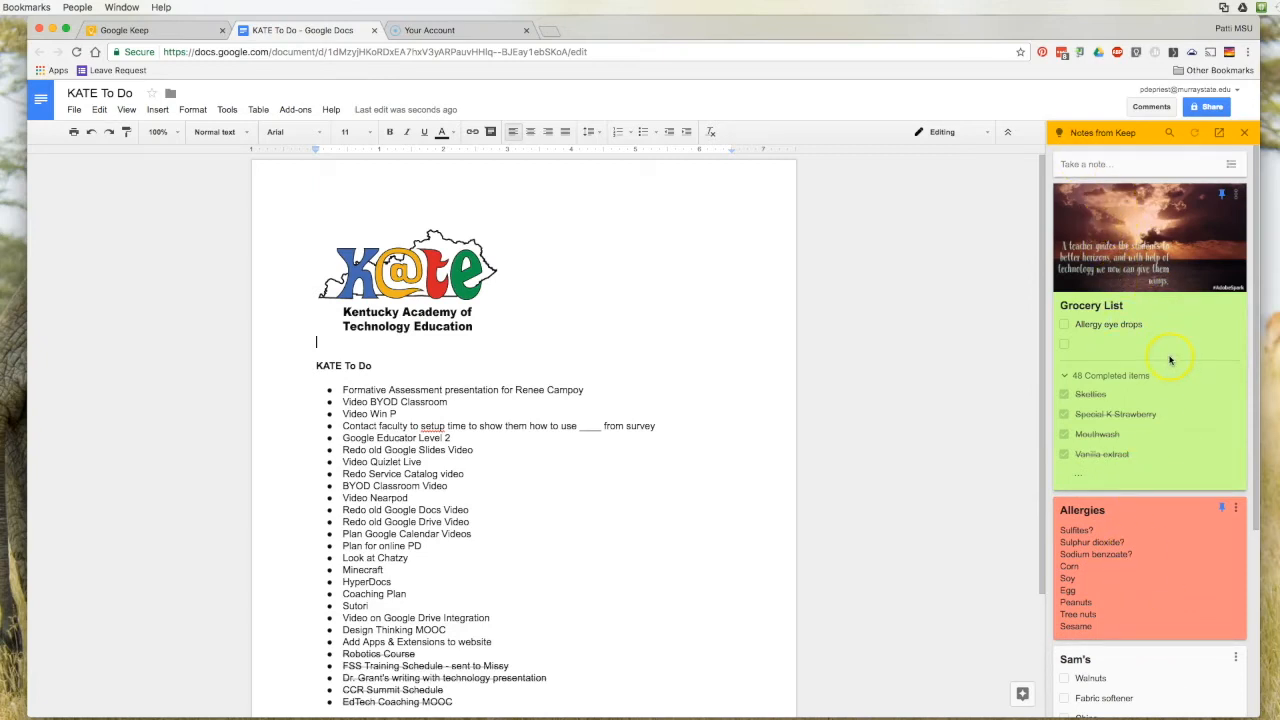
# Insert the Grocery List note from the Keep notepad at the end of the document's bulleted list
pyautogui.moveTo(1112, 252); pyautogui.dragTo(690, 718)
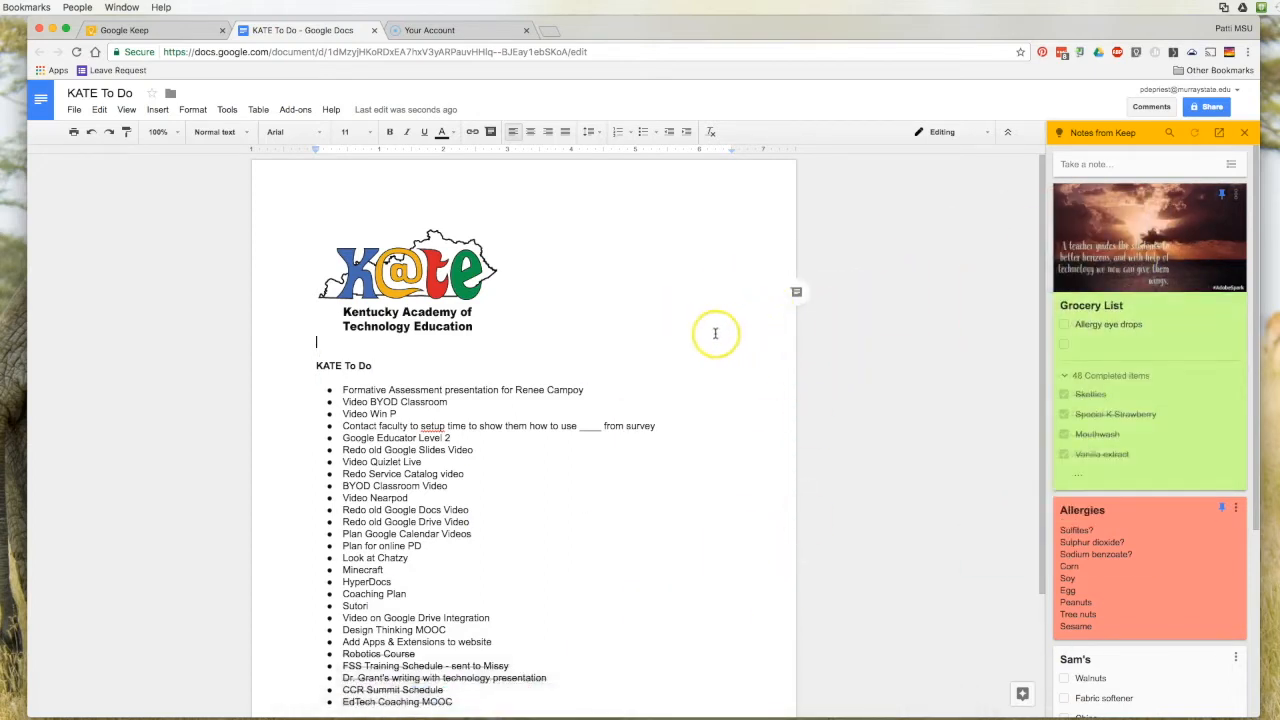
pyautogui.scroll(-3, 714, 333)
pyautogui.scroll(-1, 1215, 238)
pyautogui.moveTo(1166, 237); pyautogui.dragTo(445, 645)
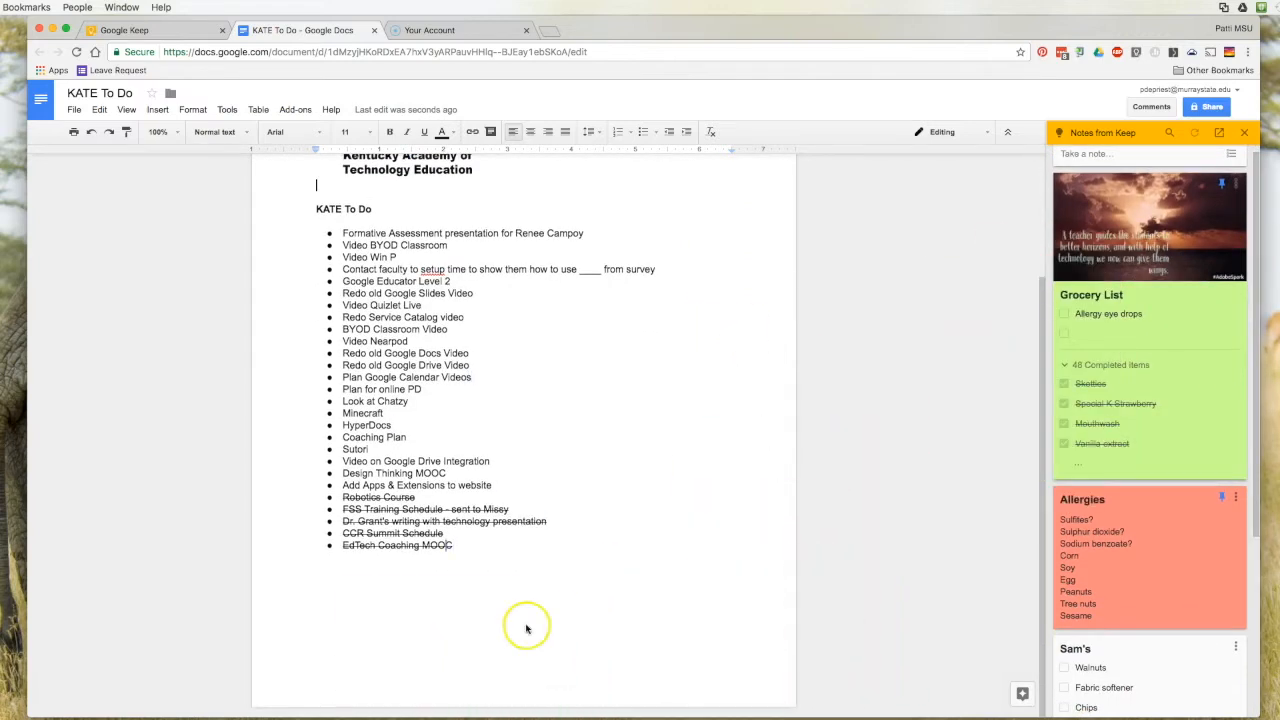
# Examine how the inserted Grocery List image and items appear across the document's pages
pyautogui.scroll(5, 533, 621)
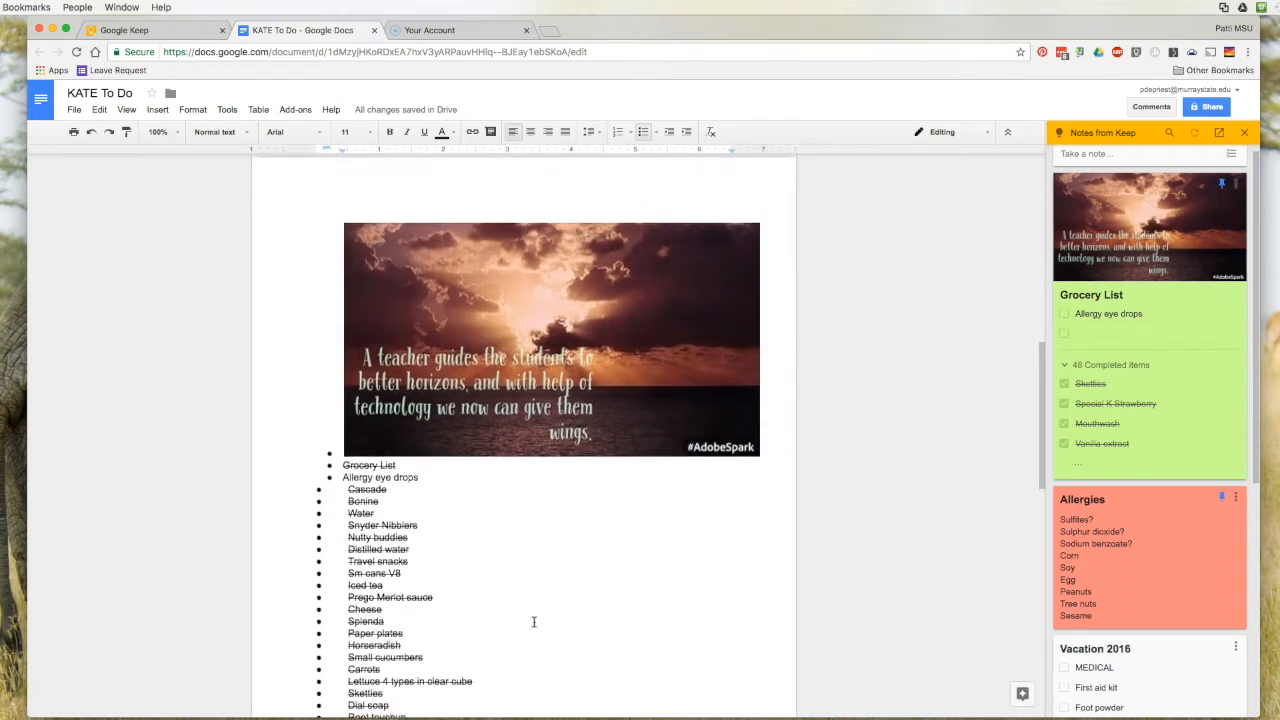
pyautogui.scroll(6, 533, 621)
pyautogui.scroll(-5, 500, 594)
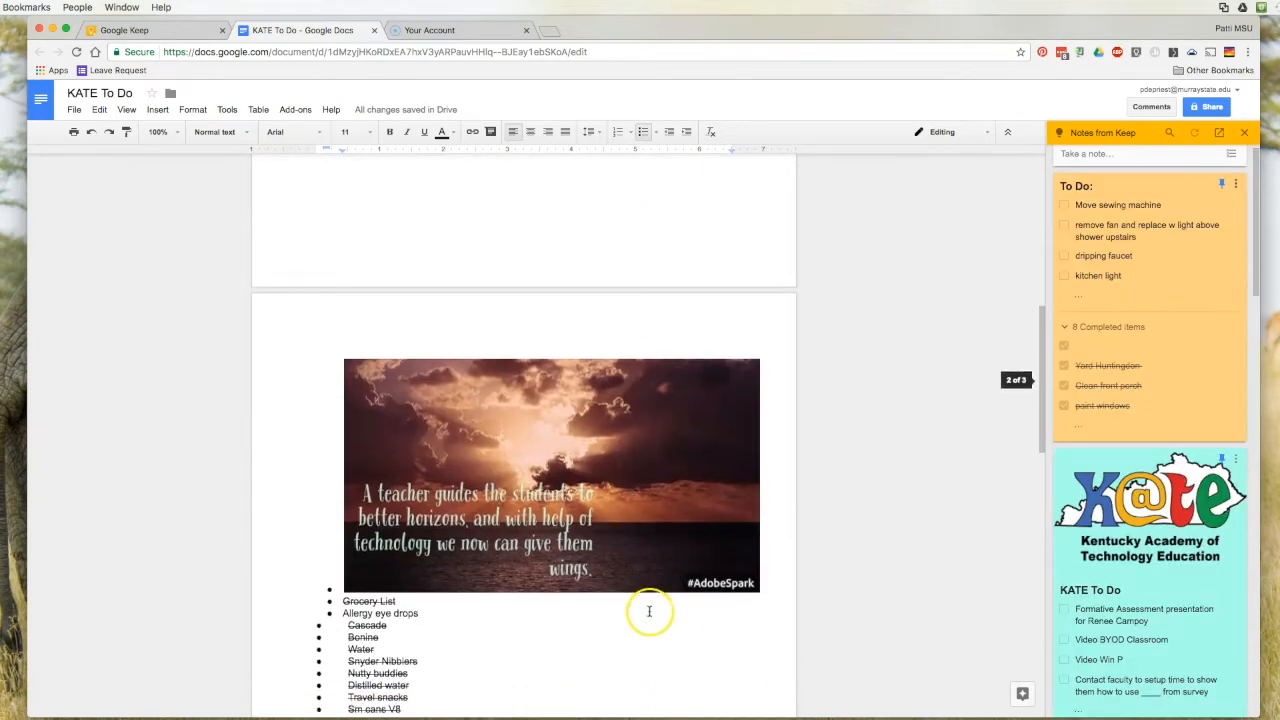
pyautogui.scroll(-1, 649, 611)
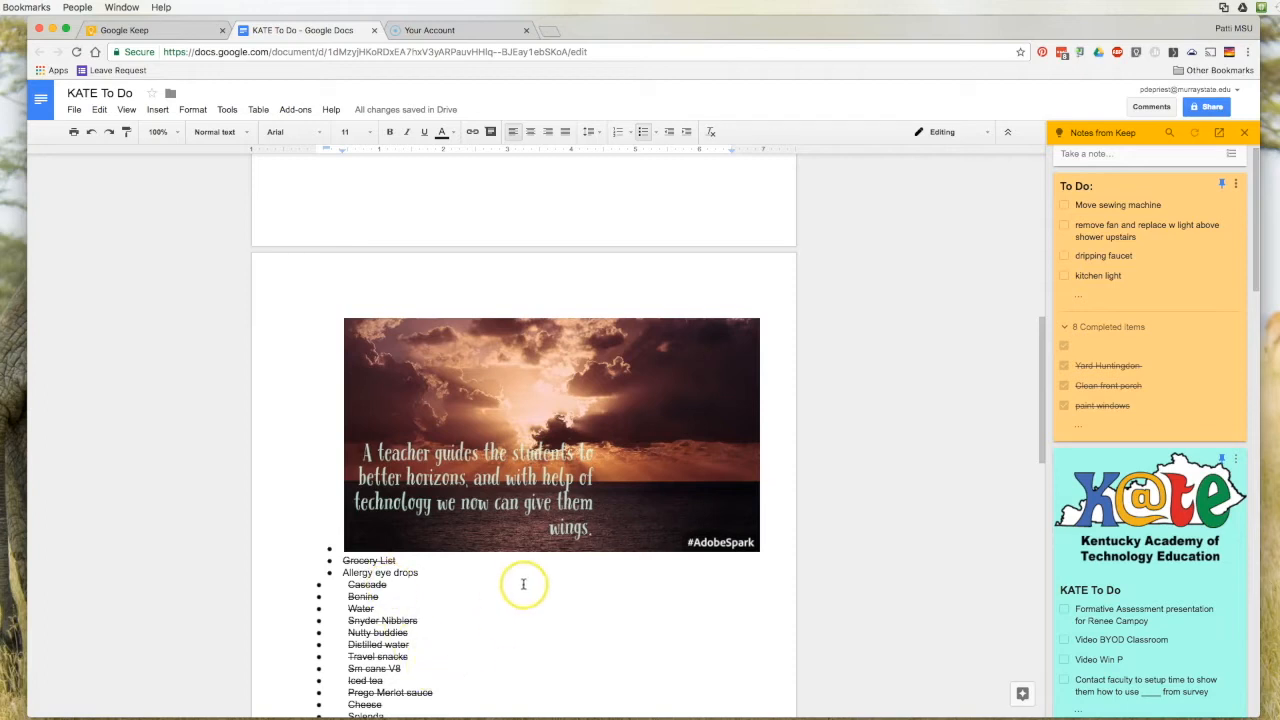
pyautogui.scroll(-6, 523, 503)
pyautogui.scroll(-1, 522, 573)
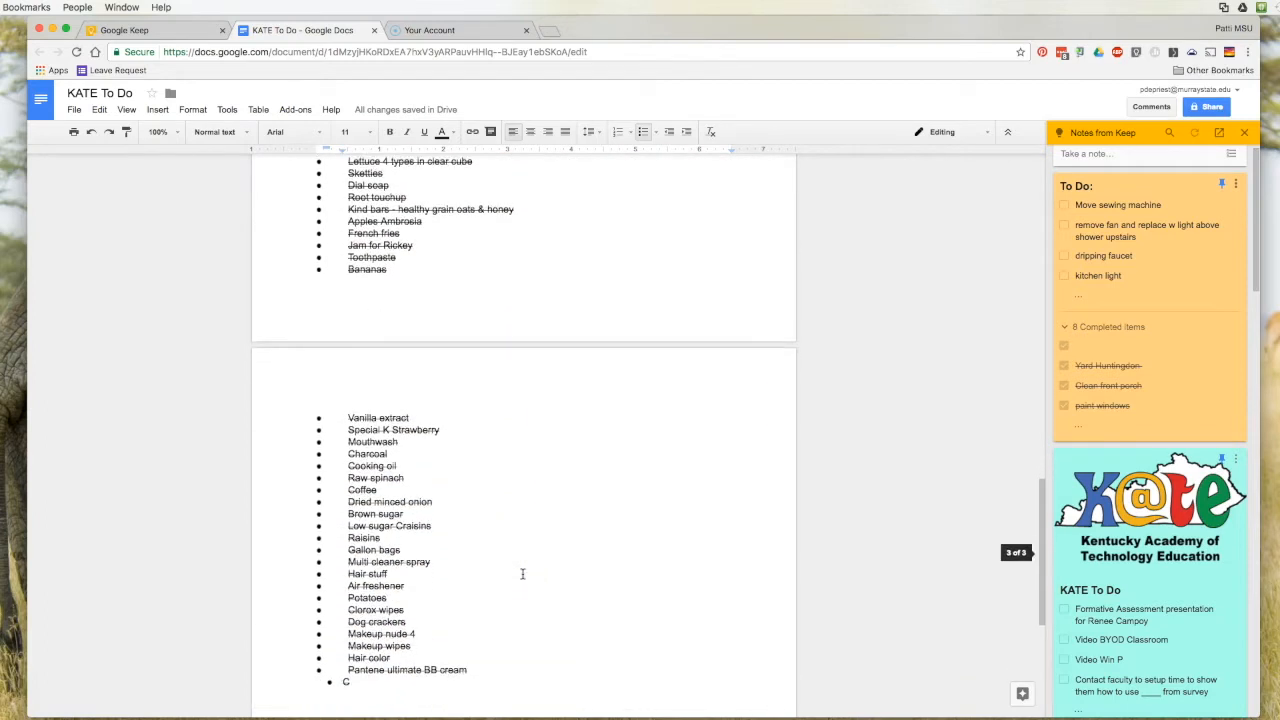
pyautogui.scroll(7, 522, 573)
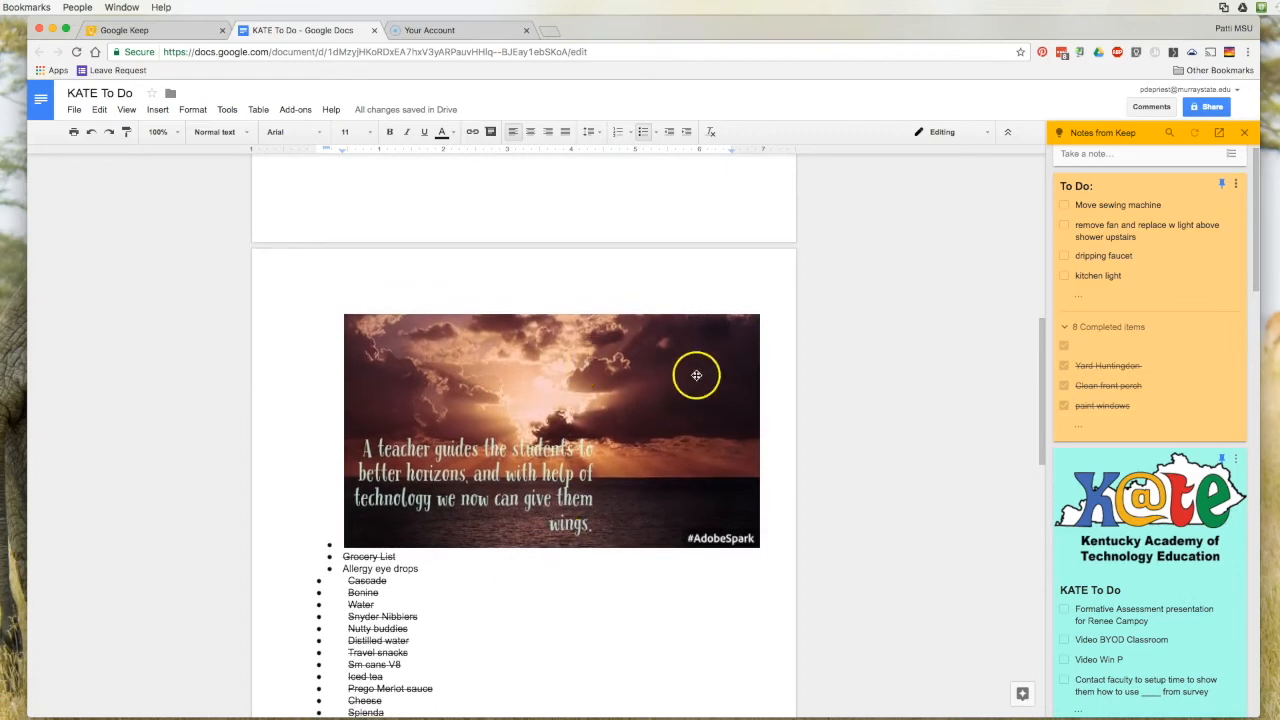
pyautogui.scroll(1, 1168, 329)
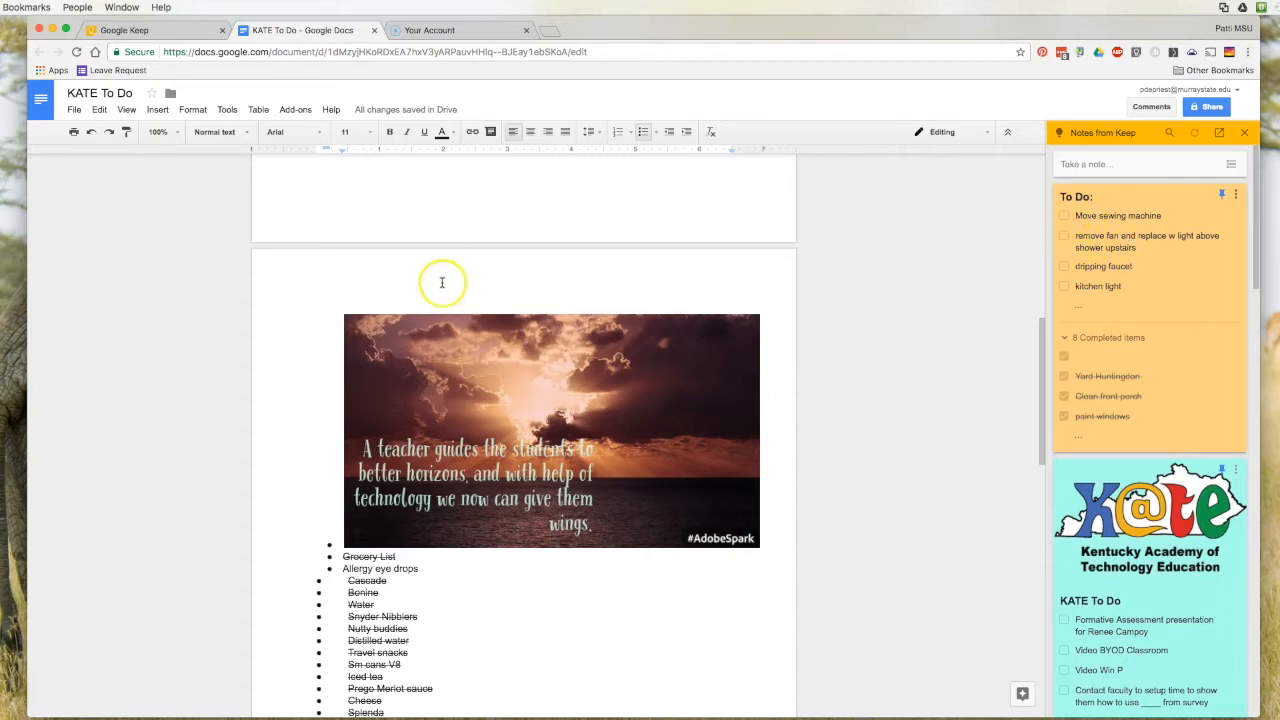
# Search the Keep notes for "kate" and, as a second search, for "comment"
pyautogui.click(1101, 163)
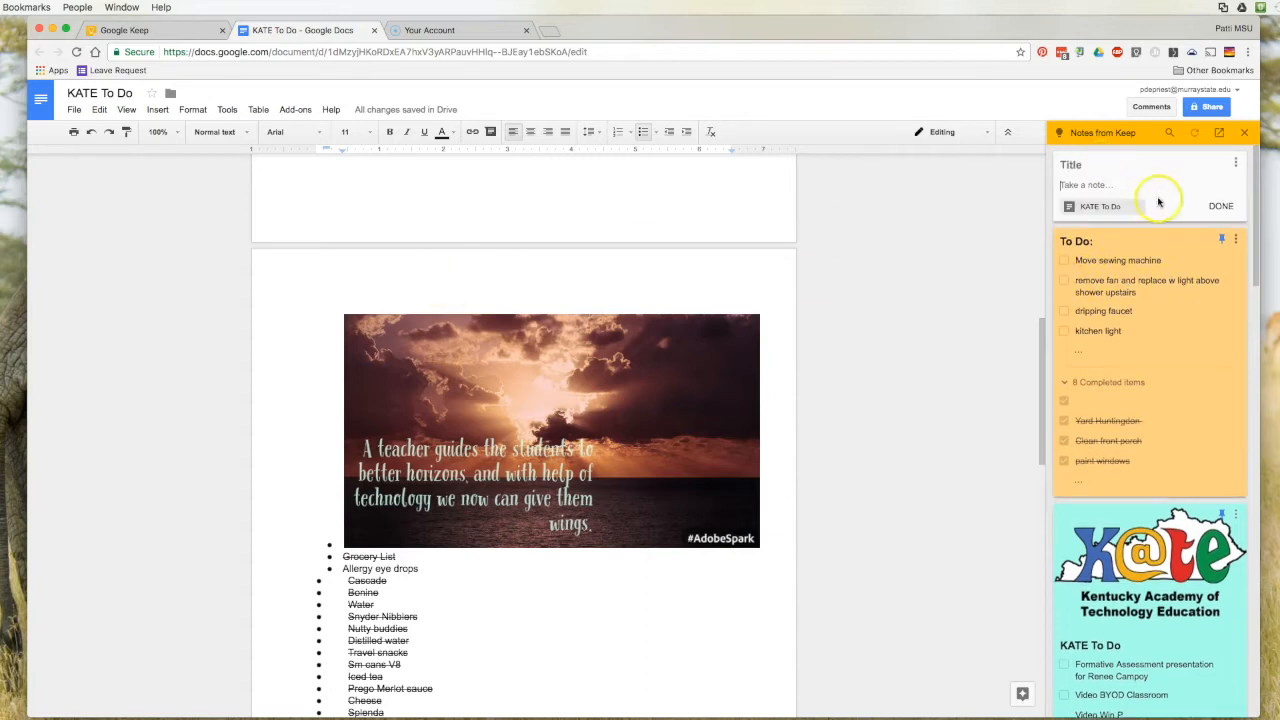
pyautogui.click(1170, 132)
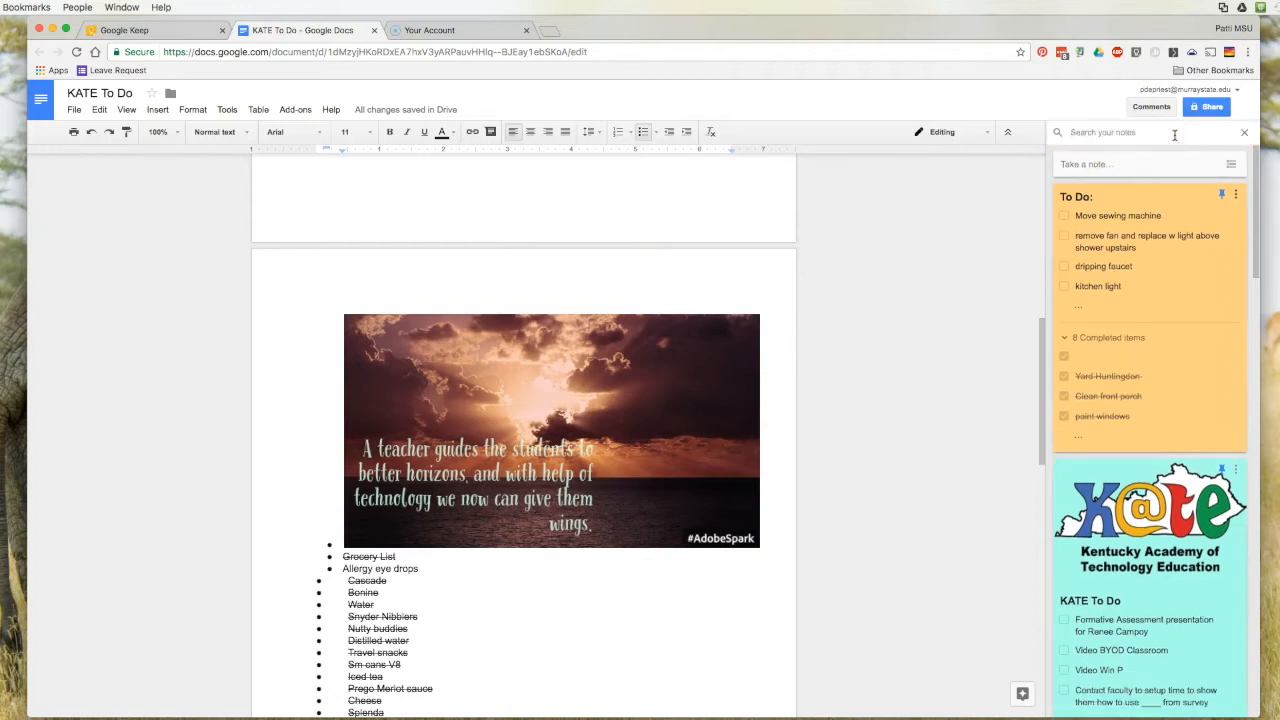
pyautogui.write('kate')
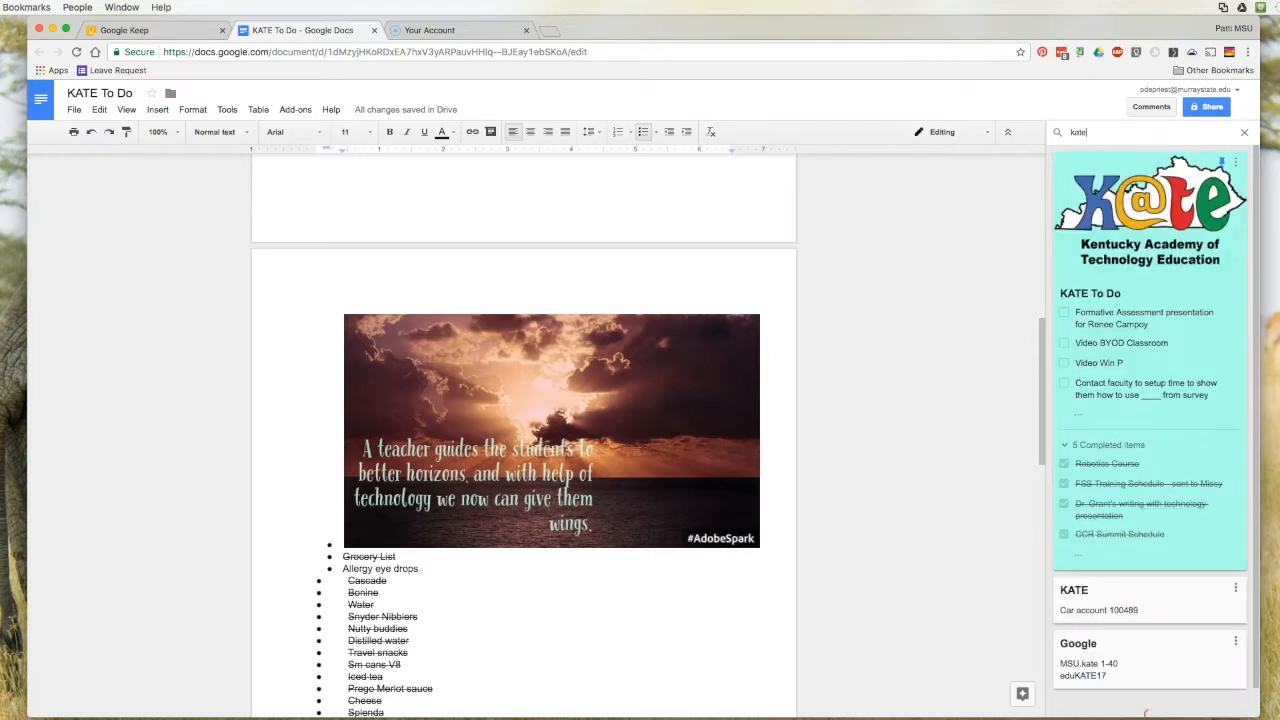
pyautogui.scroll(-1, 1131, 420)
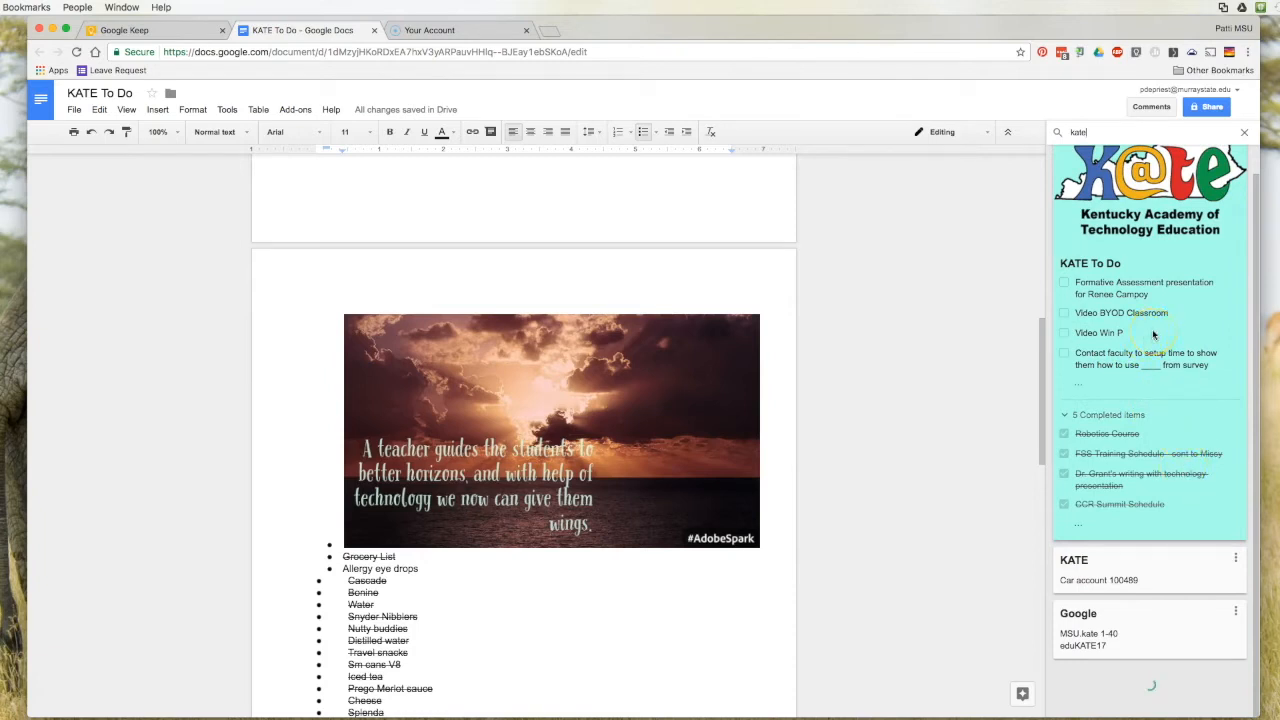
pyautogui.click(1058, 133)
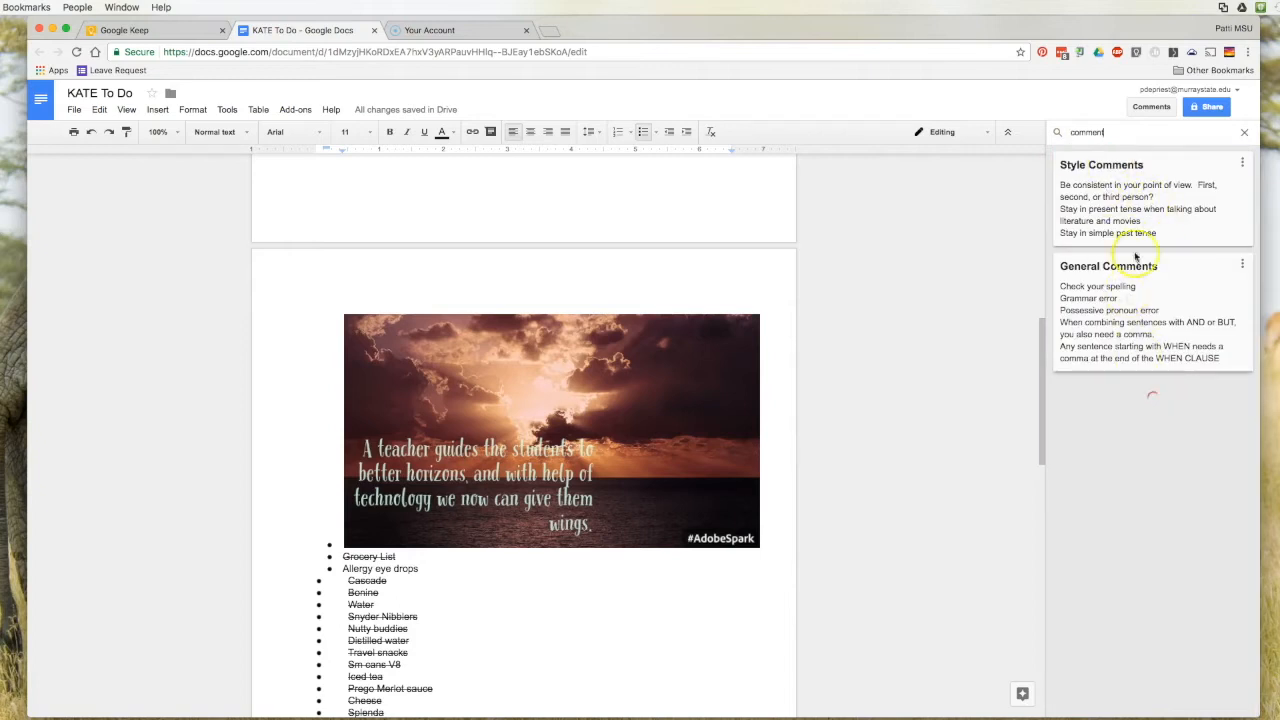
# Comment on the "Video Quizlet Live" bullet with "Stay in present tense when talking about literature and movies", copied from the Style Comments note
pyautogui.scroll(-3, 600, 323)
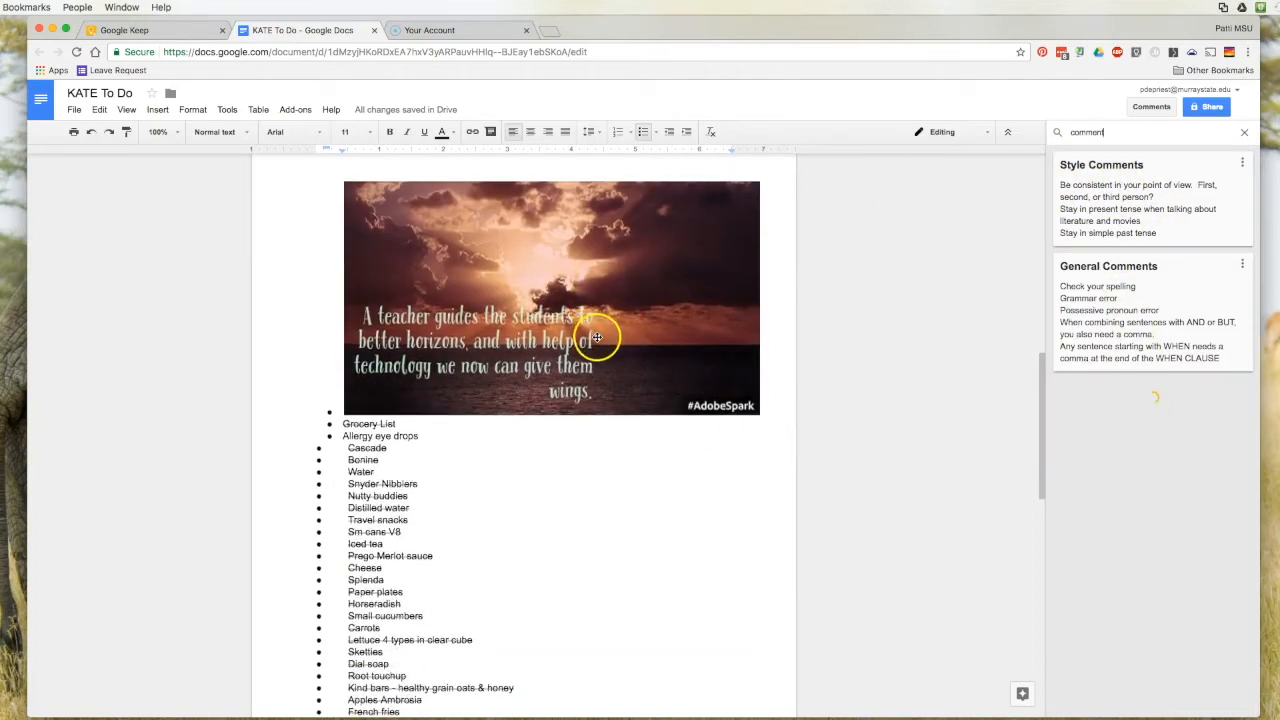
pyautogui.scroll(10, 560, 323)
pyautogui.scroll(3, 538, 323)
pyautogui.moveTo(340, 462); pyautogui.dragTo(455, 463)
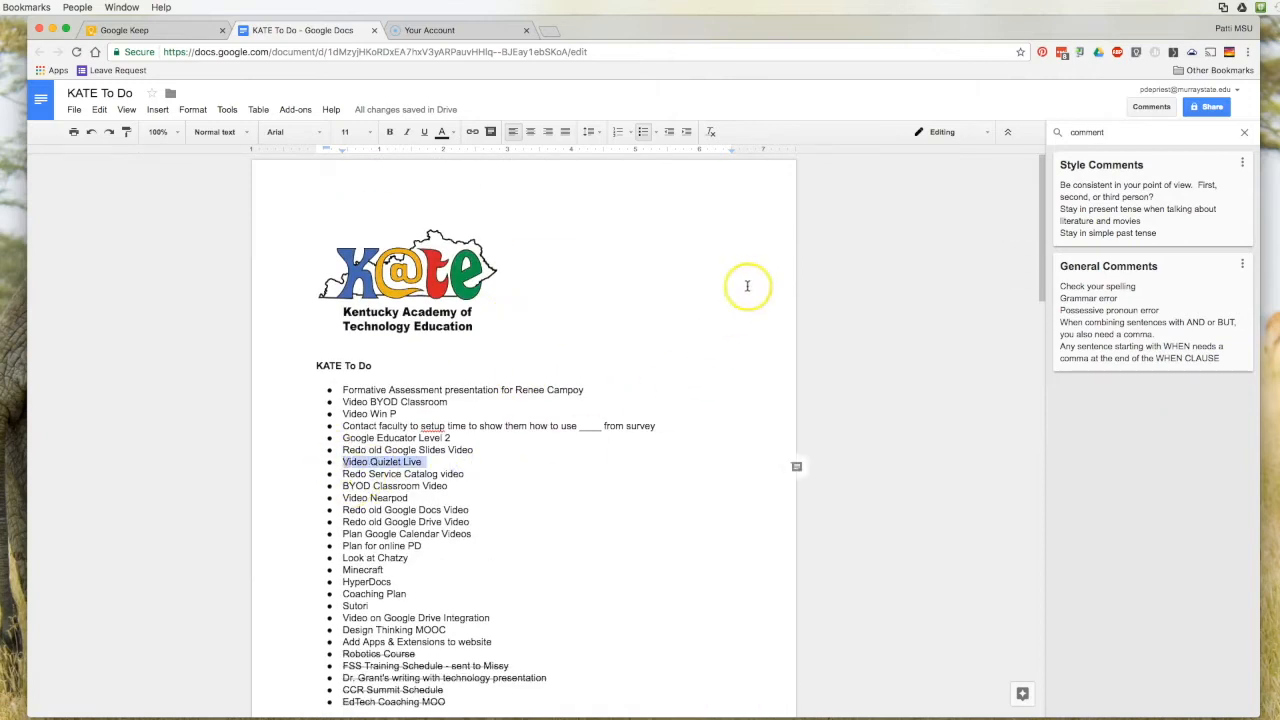
pyautogui.click(796, 466)
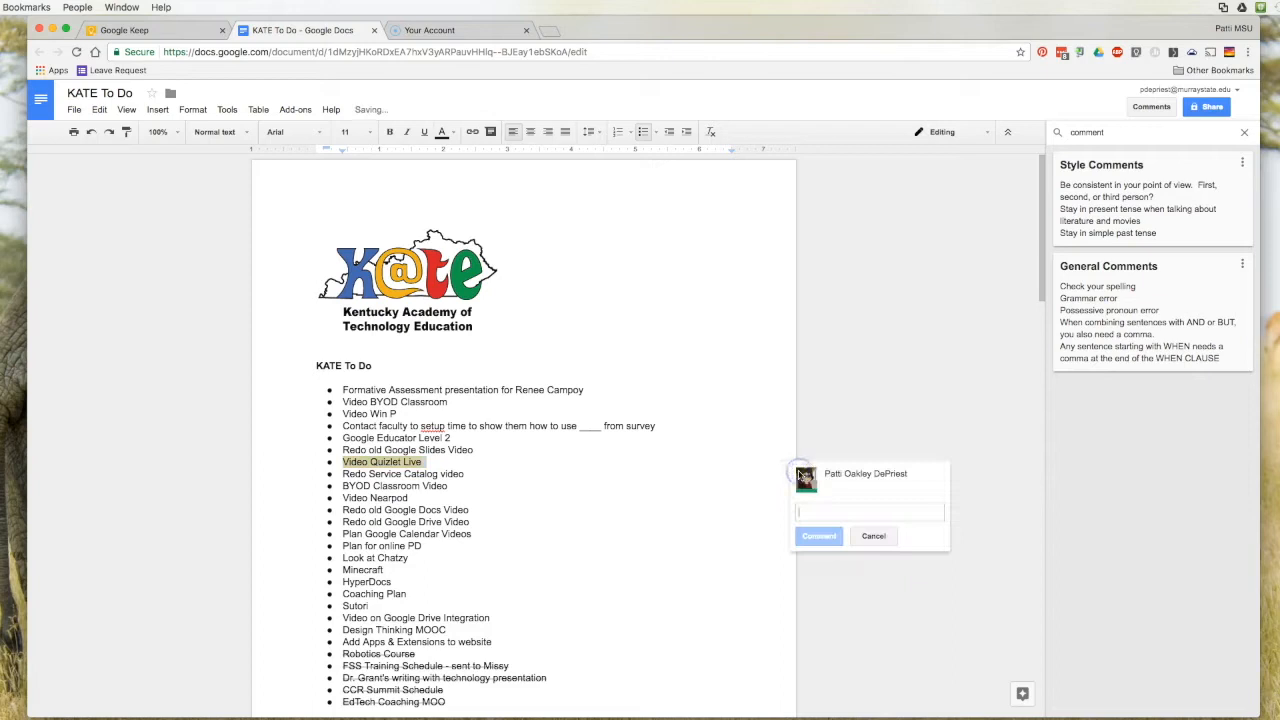
pyautogui.moveTo(1060, 209); pyautogui.dragTo(1203, 221)
pyautogui.hotkey('ctrl', 'c')
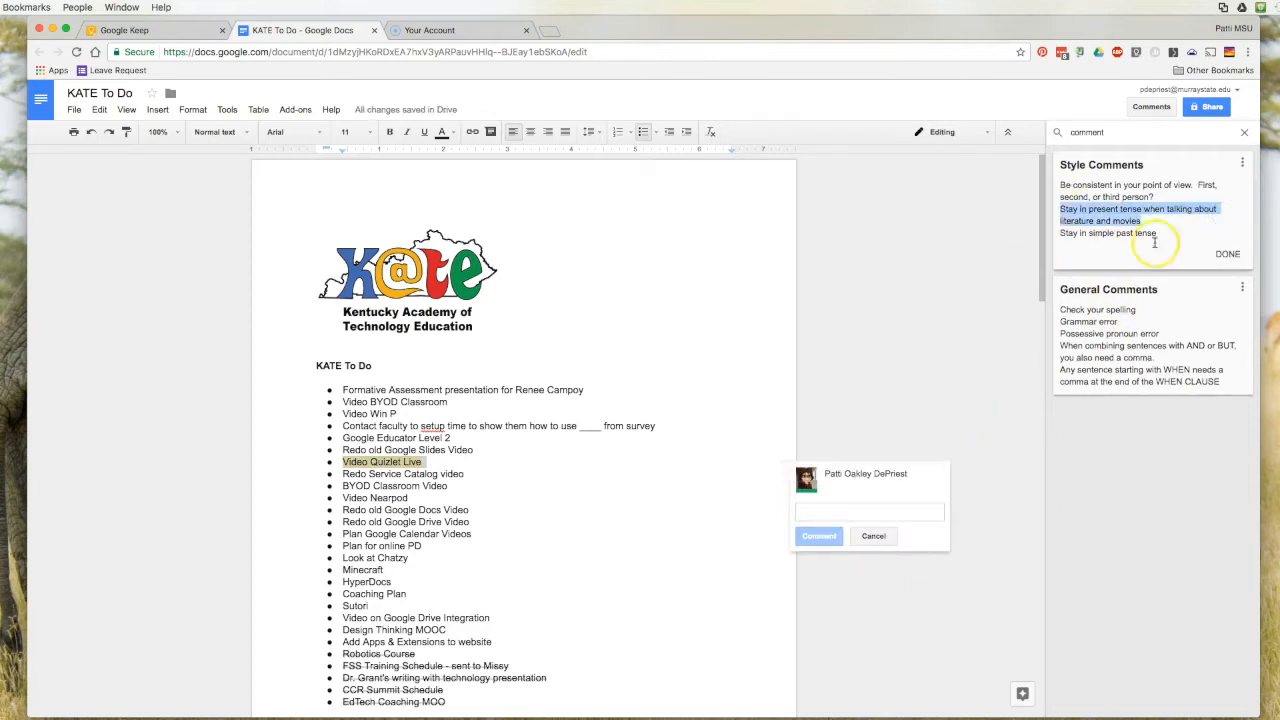
pyautogui.click(820, 513)
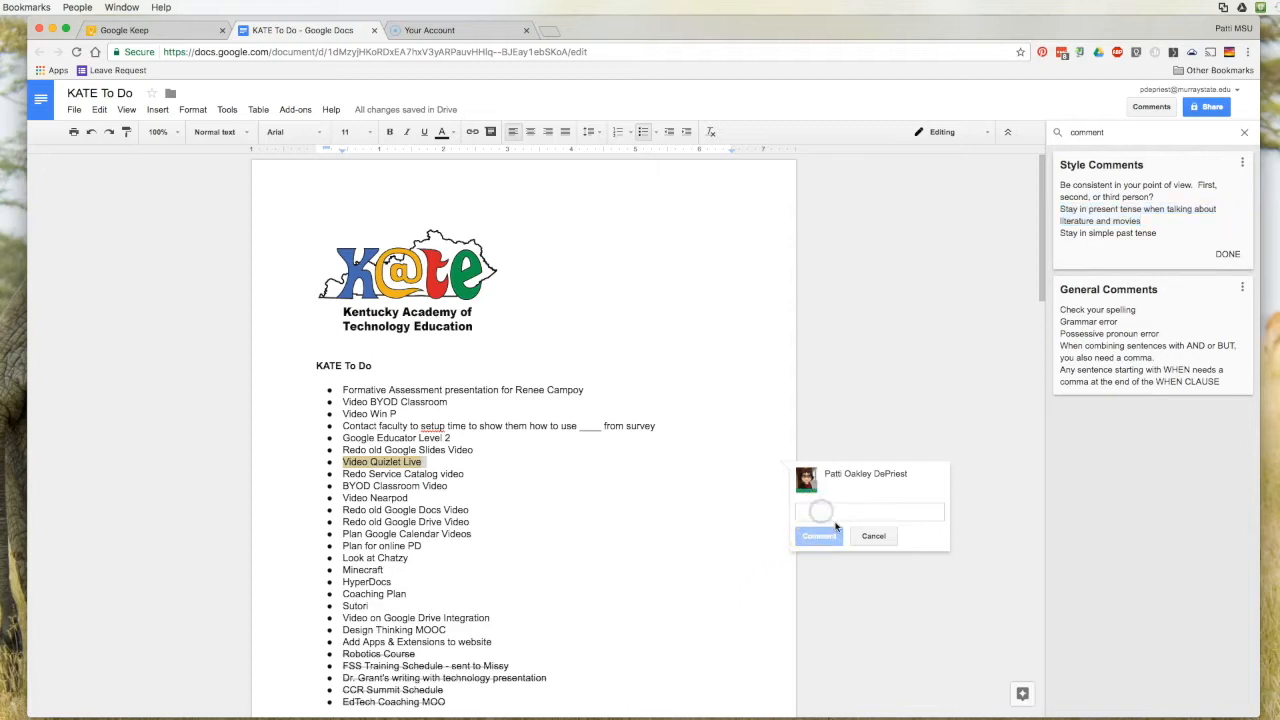
pyautogui.hotkey('ctrl', 'v')
pyautogui.click(818, 538)
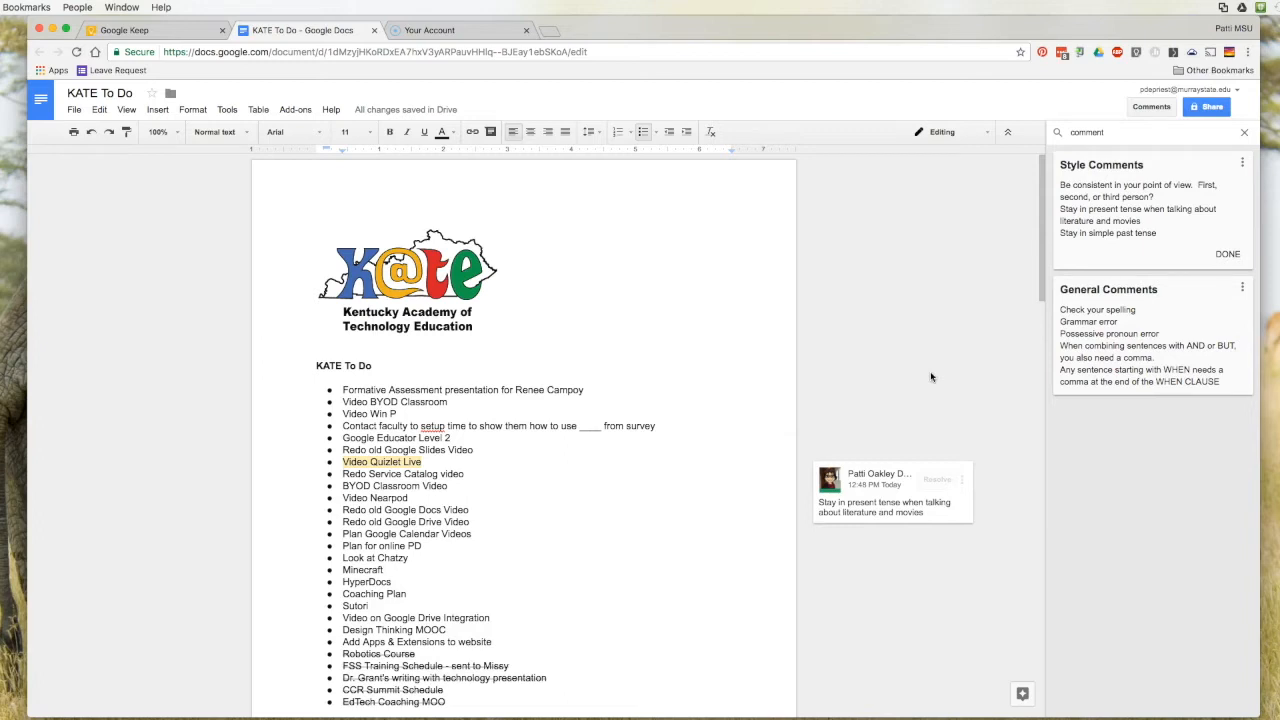
# Switch back to Google Keep and open the Allergies note for editing
pyautogui.click(156, 31)
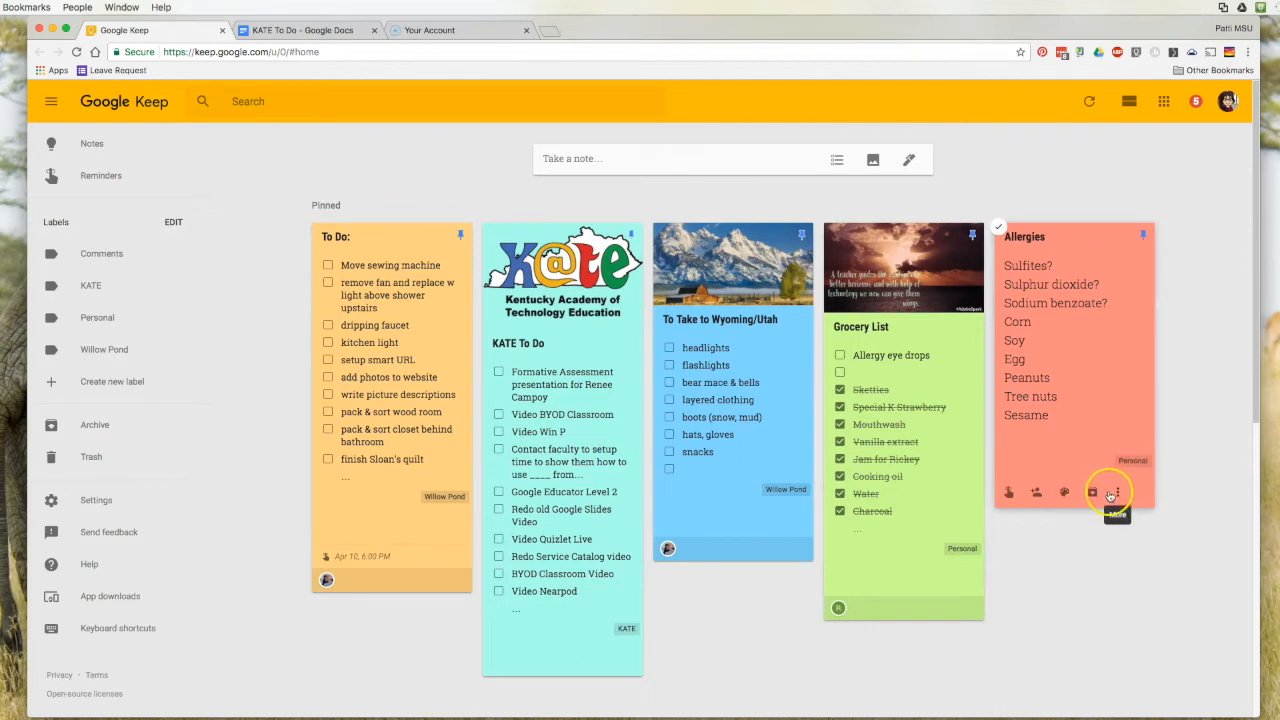
pyautogui.click(1120, 493)
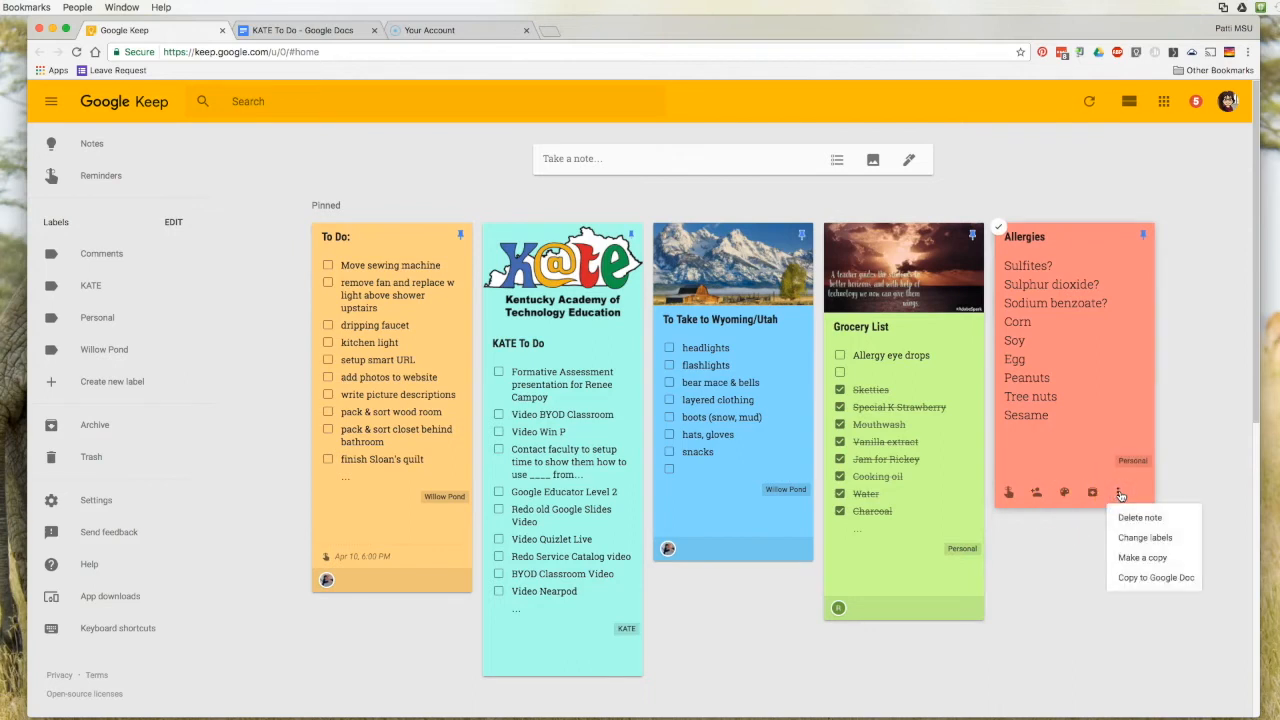
pyautogui.click(1086, 410)
pyautogui.click(1087, 413)
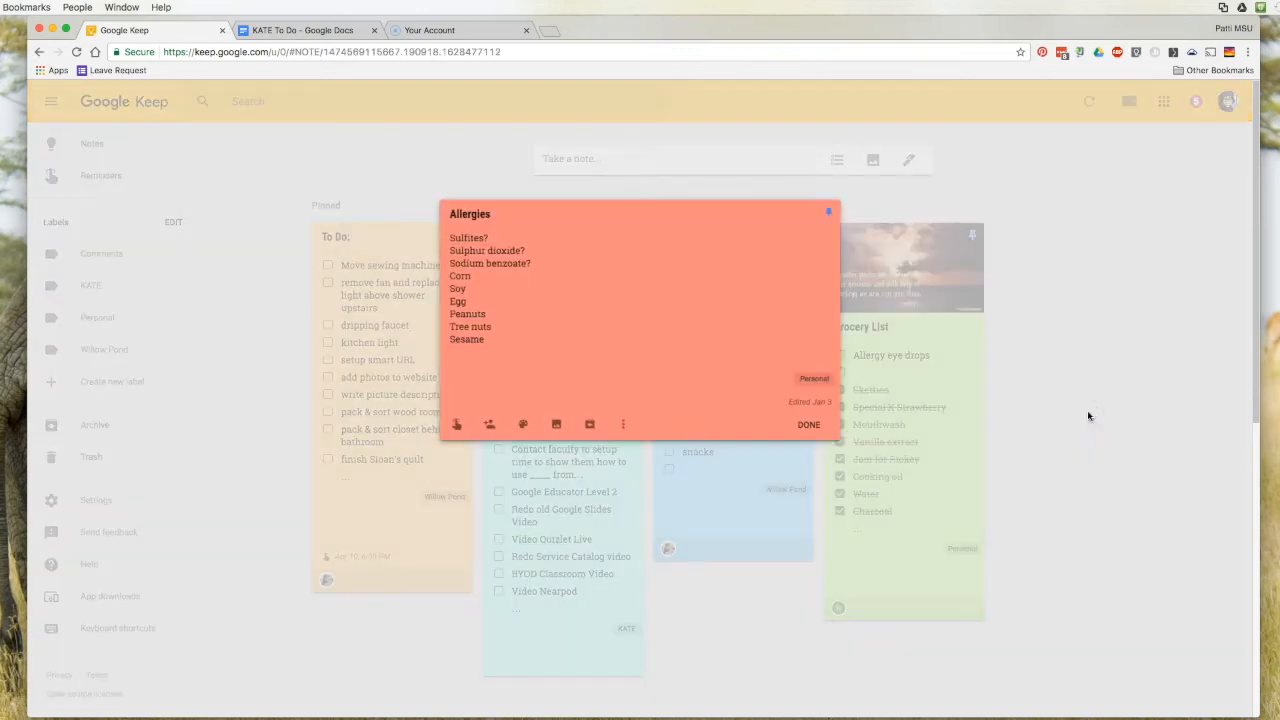
# Add the image book.png from the Pictures folder to the Allergies note
pyautogui.click(557, 426)
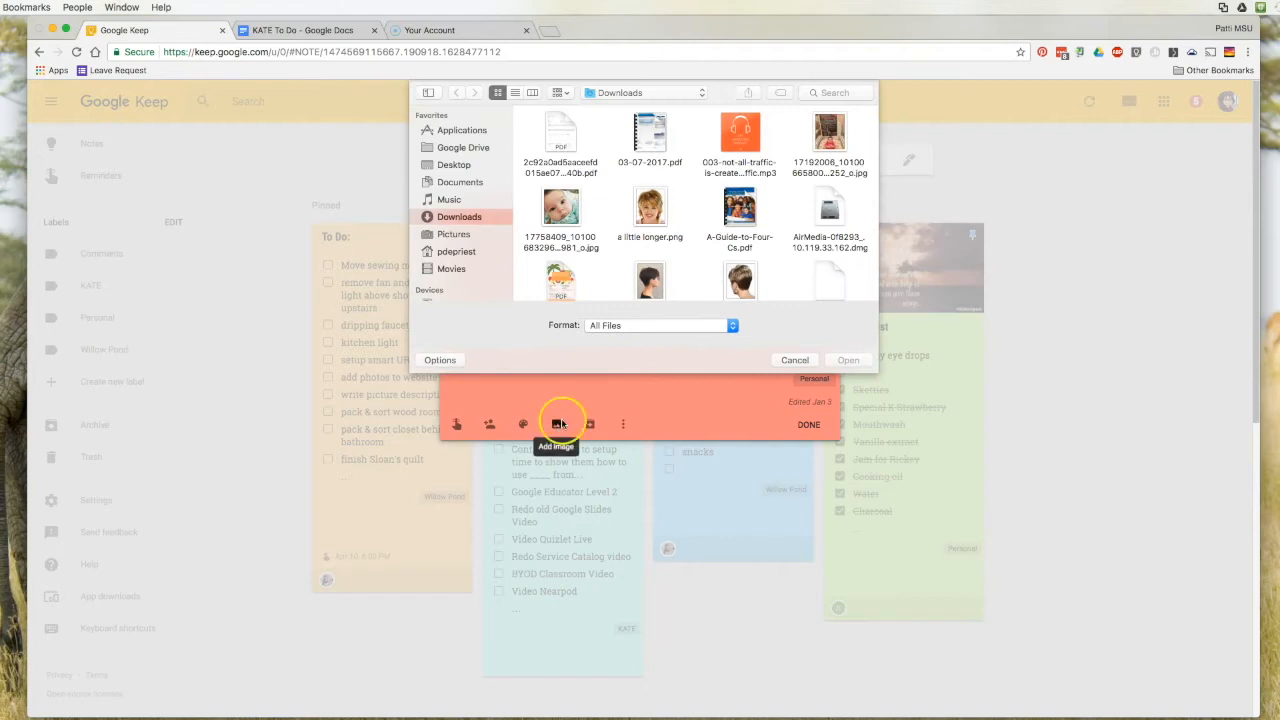
pyautogui.scroll(-10, 686, 229)
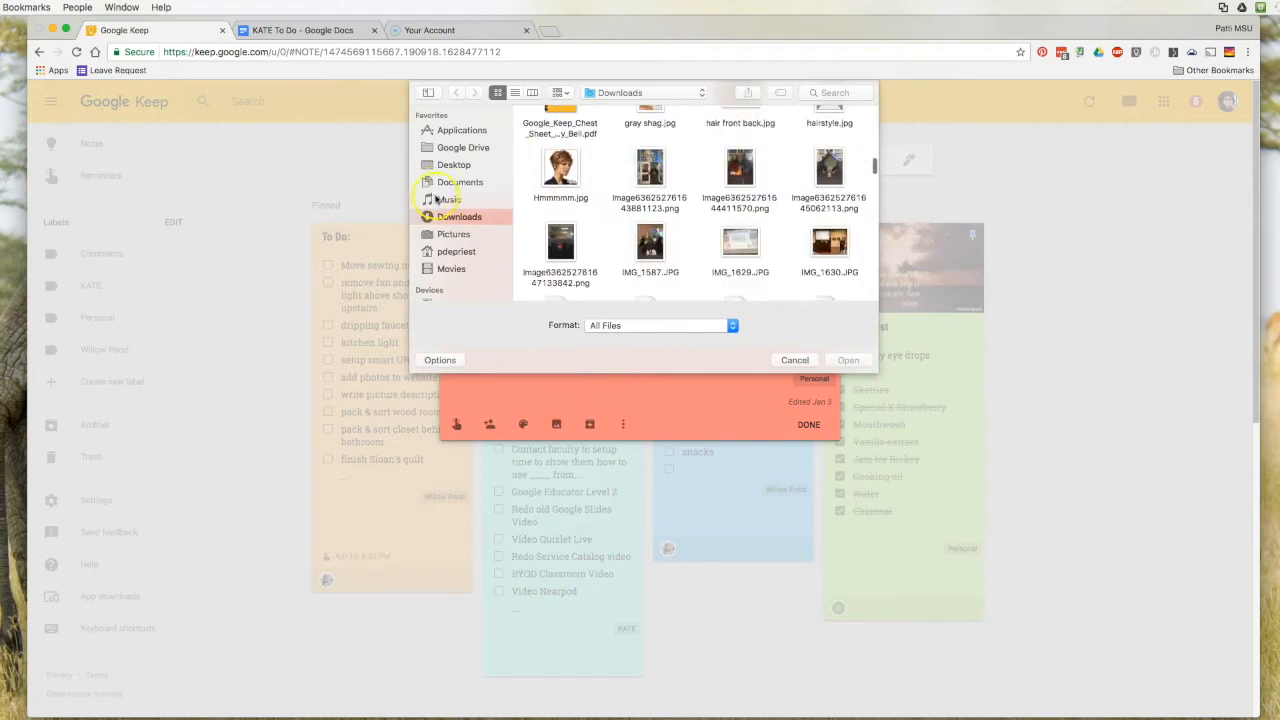
pyautogui.click(445, 234)
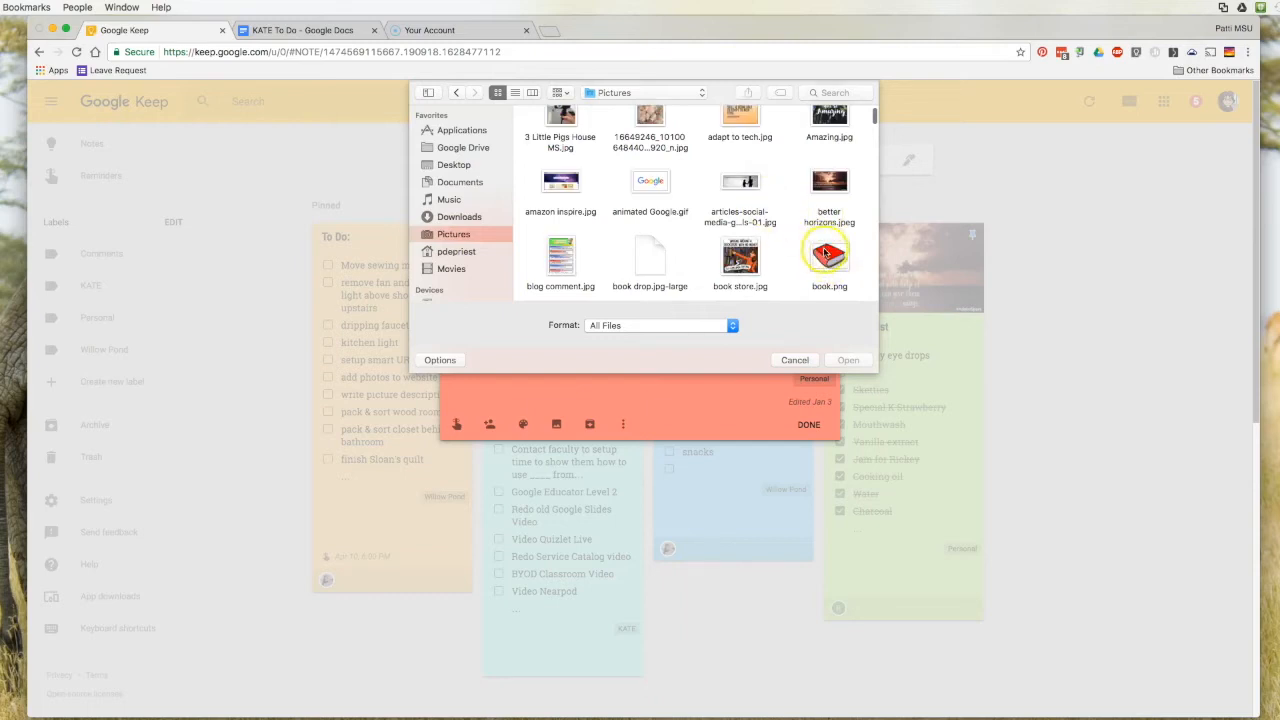
pyautogui.click(830, 257)
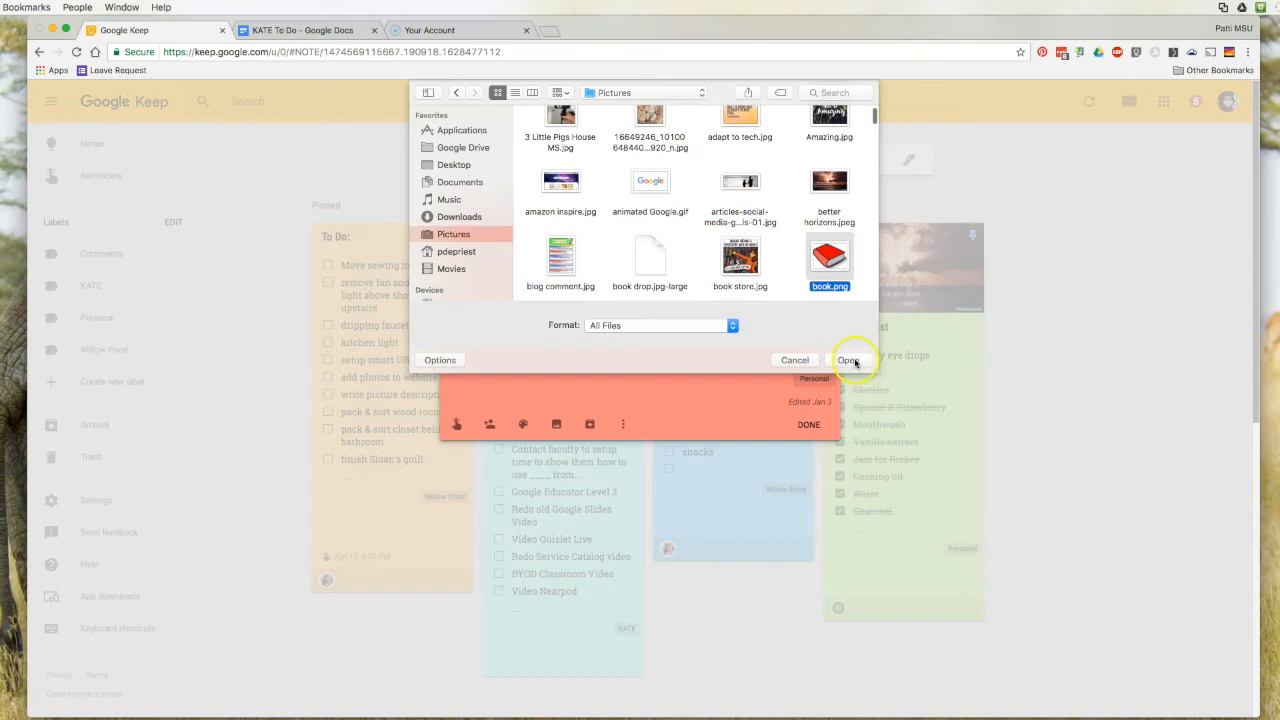
pyautogui.click(848, 360)
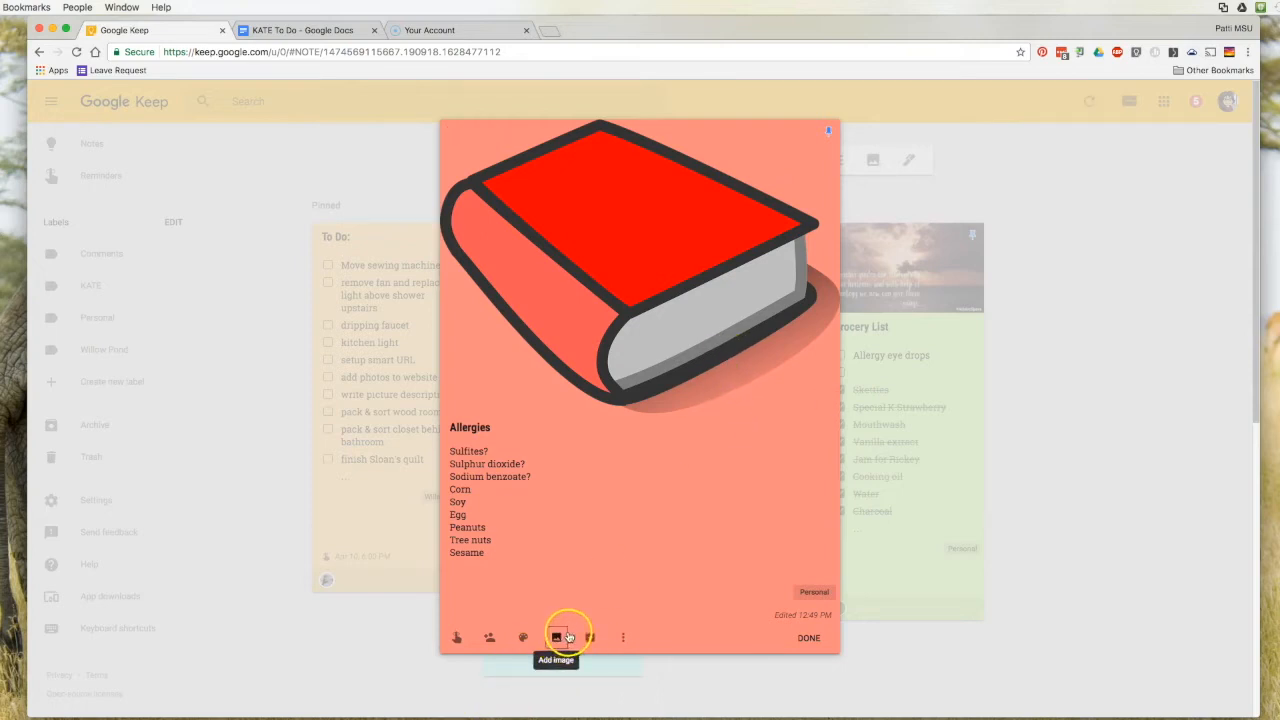
# Close the Allergies note and set the To Do note's reminder to Apr 15, 2017 at 8:00 AM
pyautogui.click(809, 639)
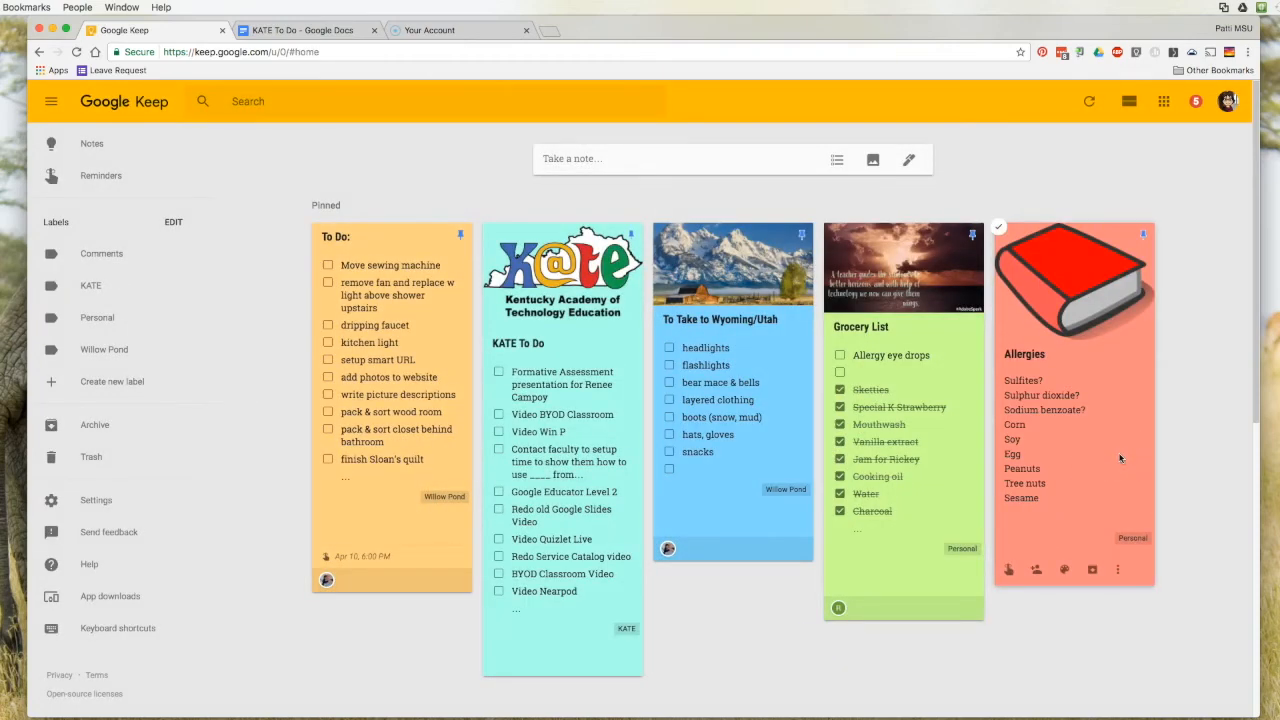
pyautogui.click(398, 441)
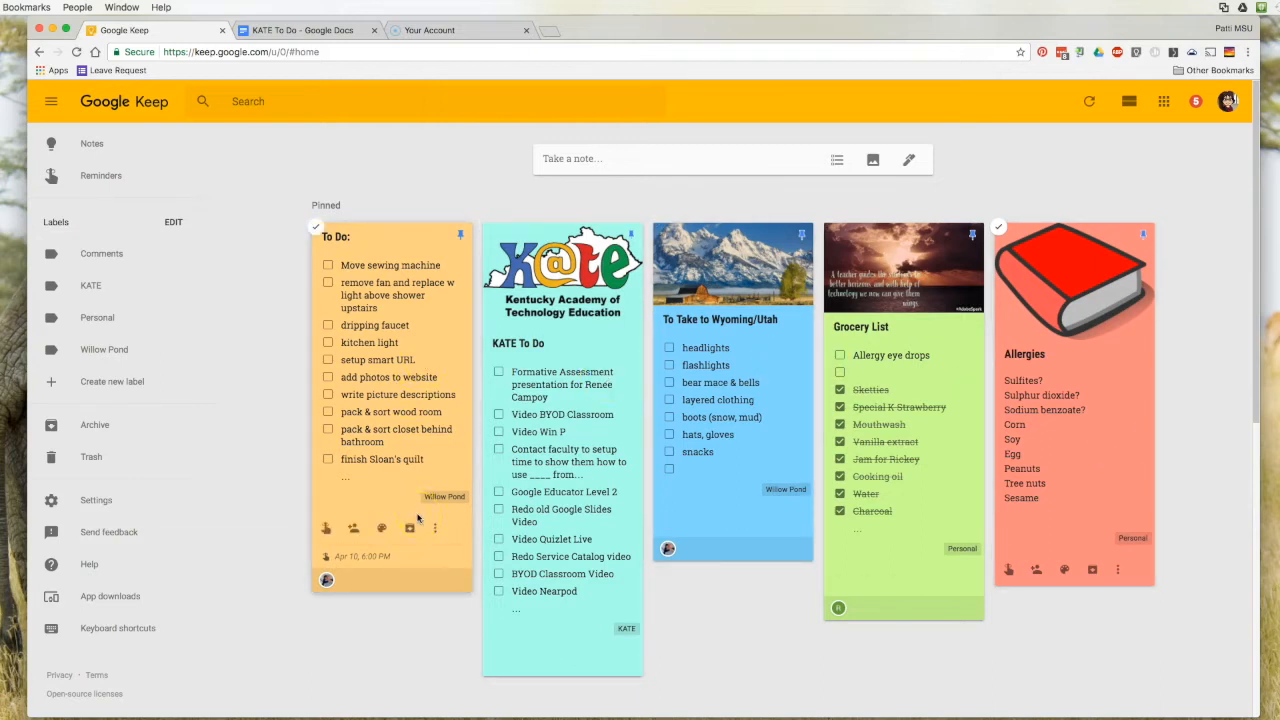
pyautogui.click(324, 532)
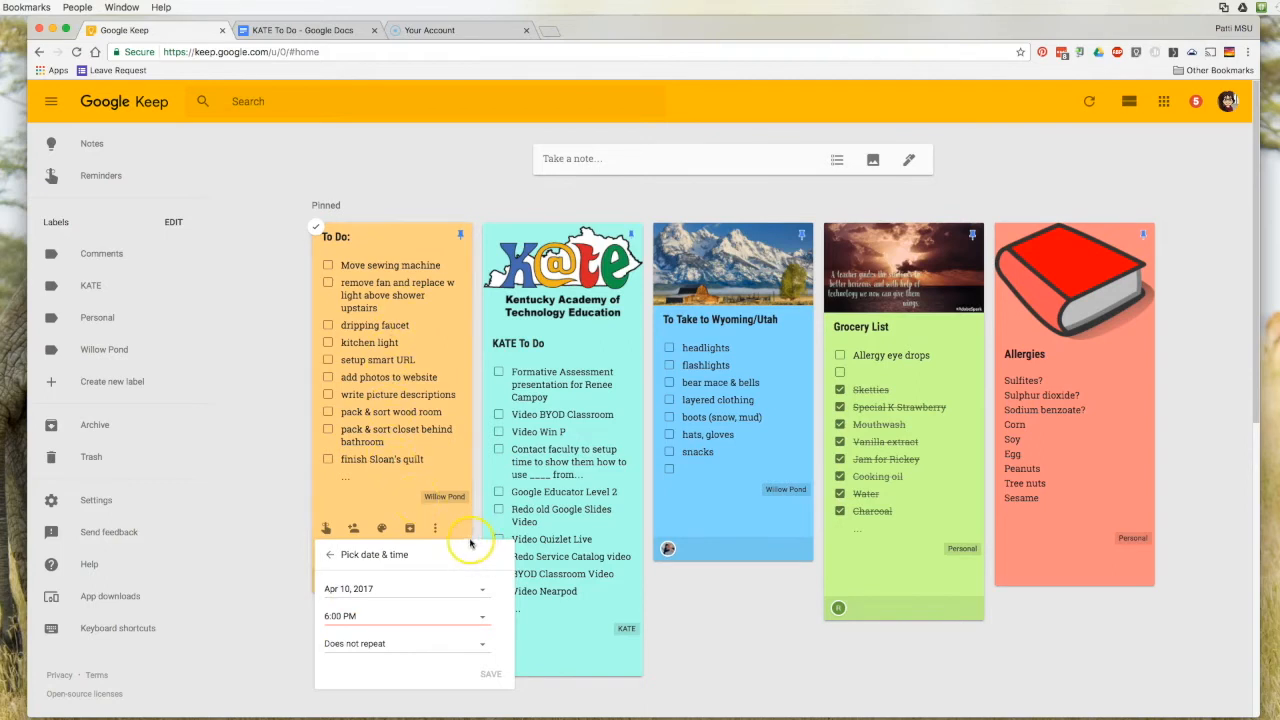
pyautogui.click(477, 589)
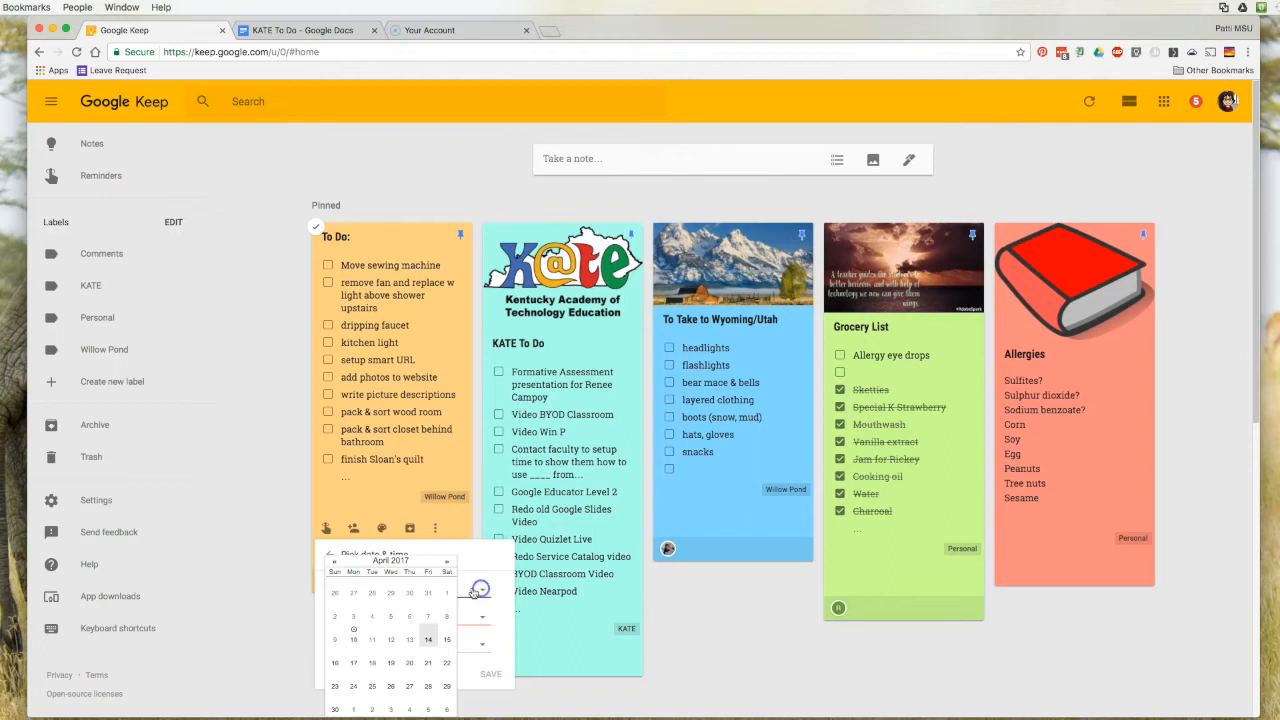
pyautogui.click(447, 644)
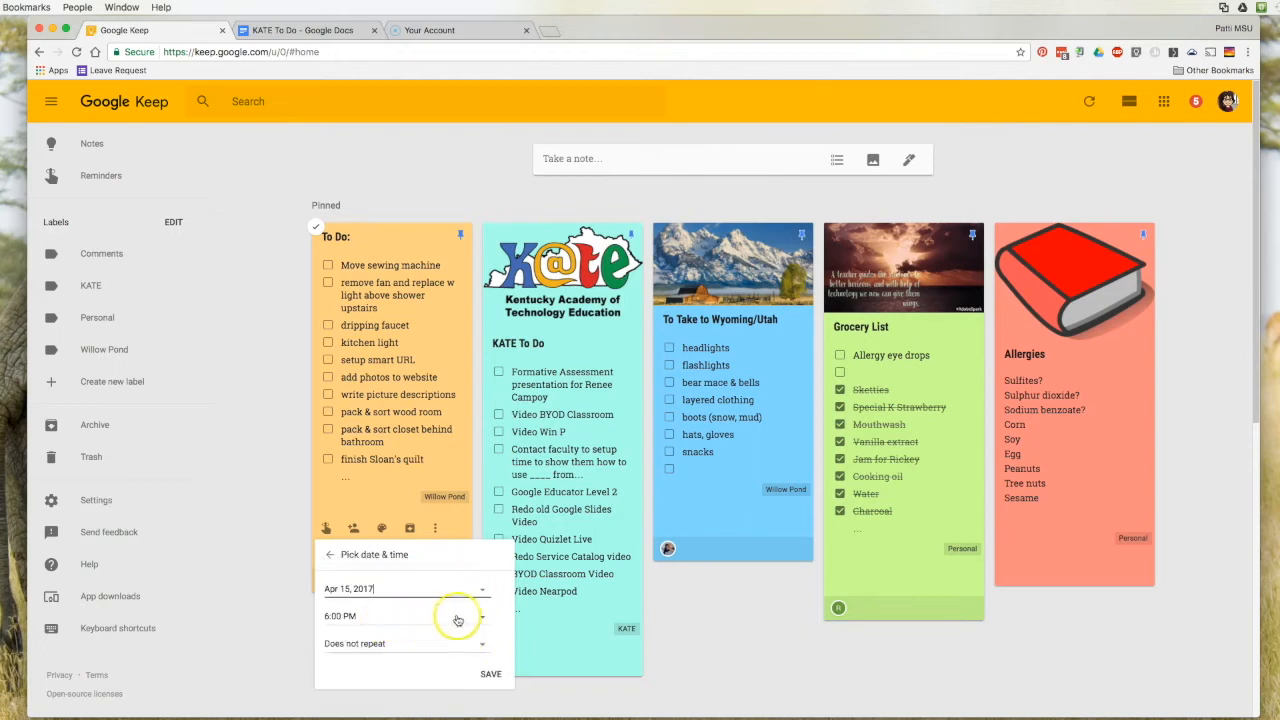
pyautogui.click(457, 617)
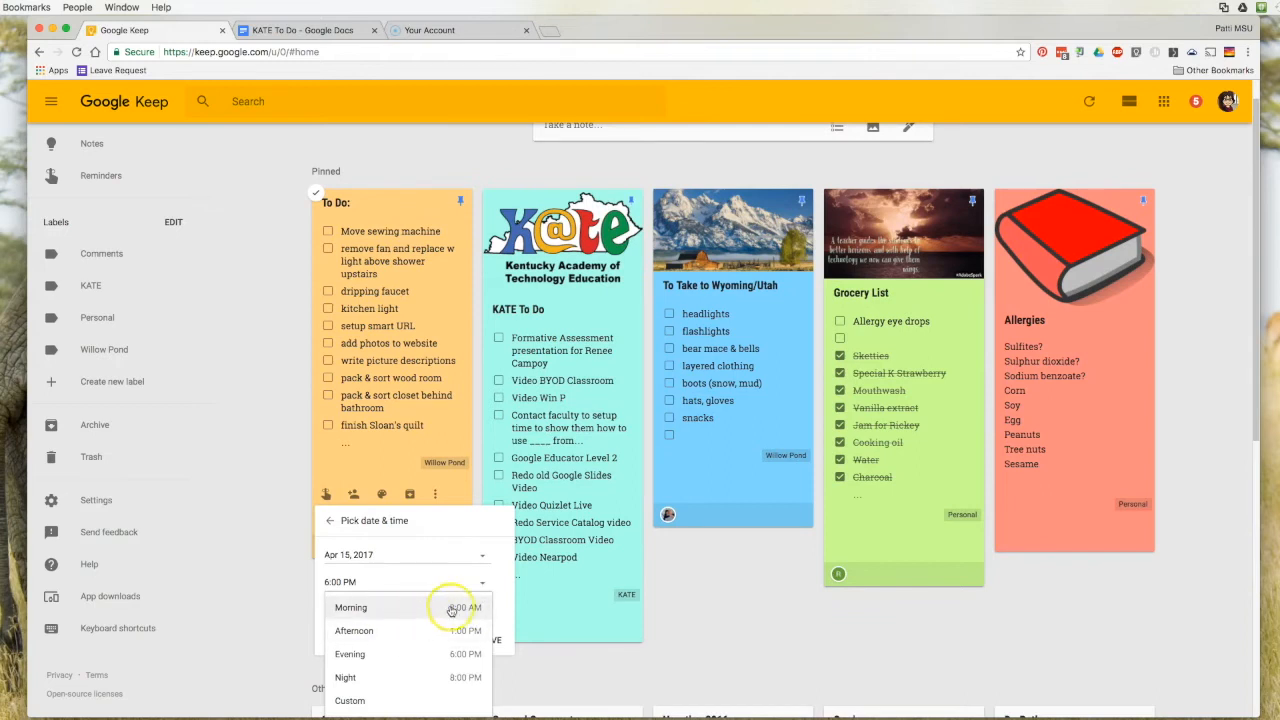
pyautogui.click(451, 609)
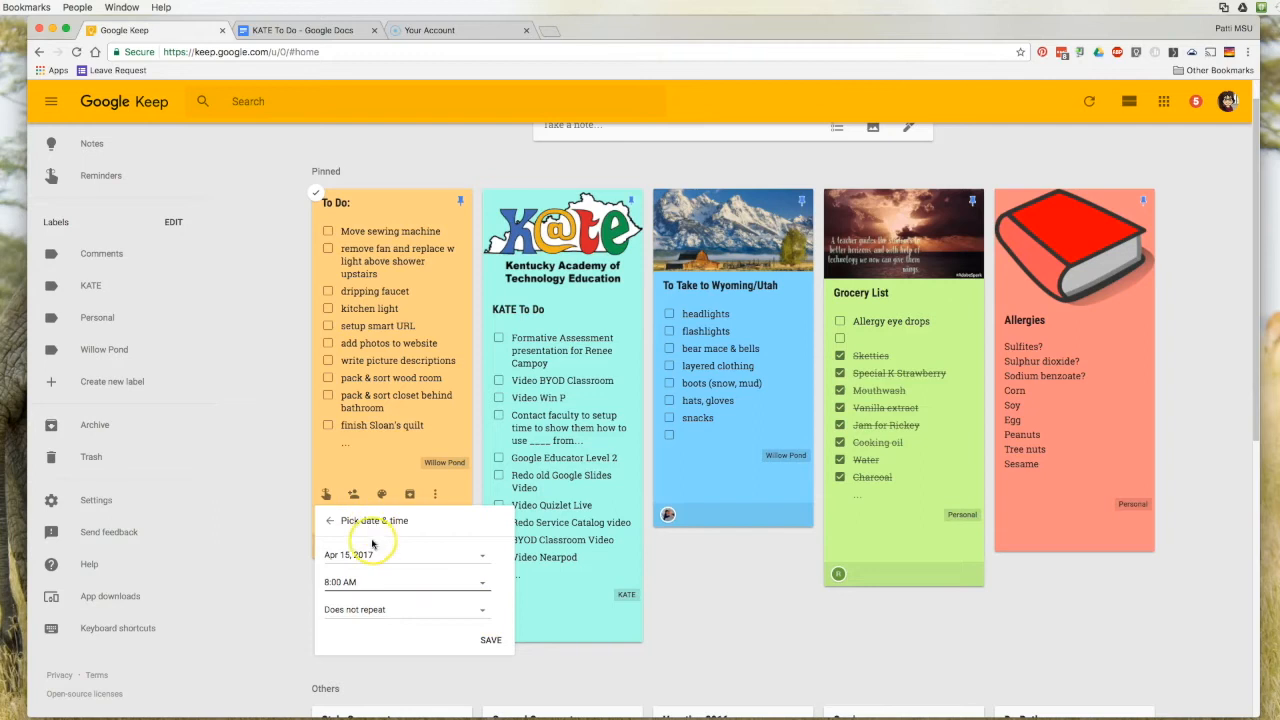
pyautogui.click(490, 641)
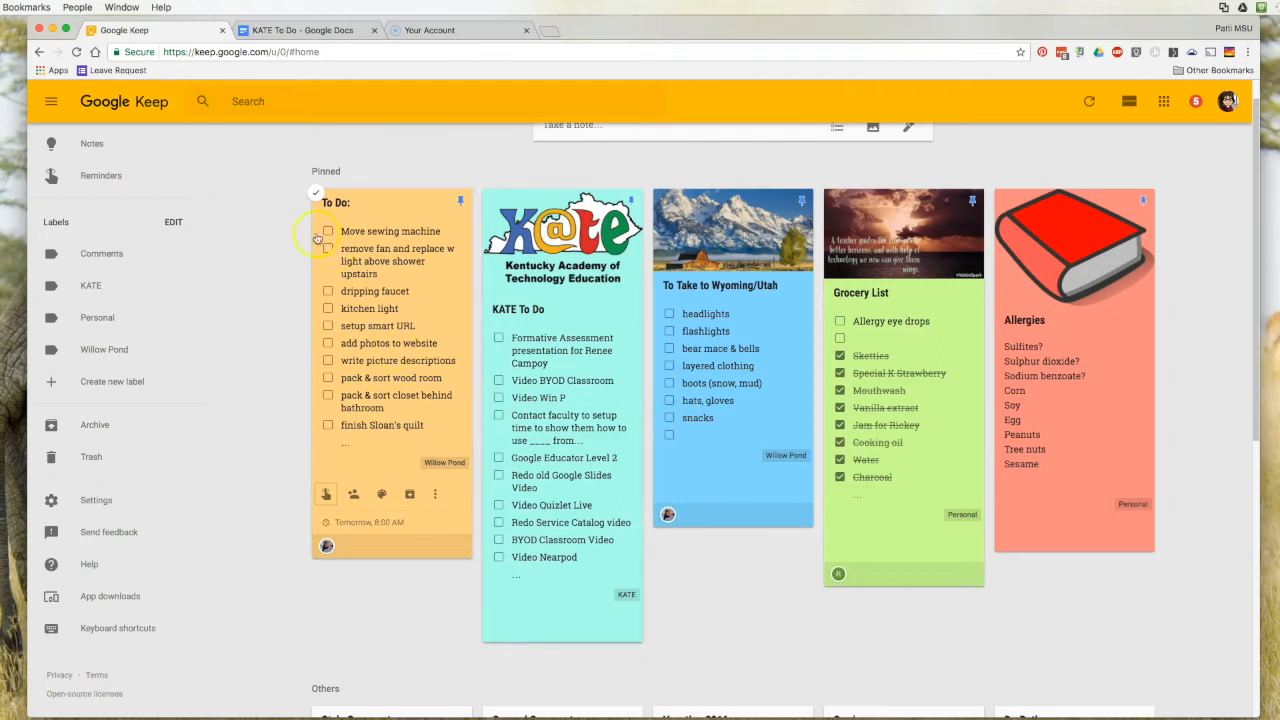
# Reorder the To Do list: dripping faucet first, kitchen light second, and add photos to website directly below fix where water leaked
pyautogui.click(357, 233)
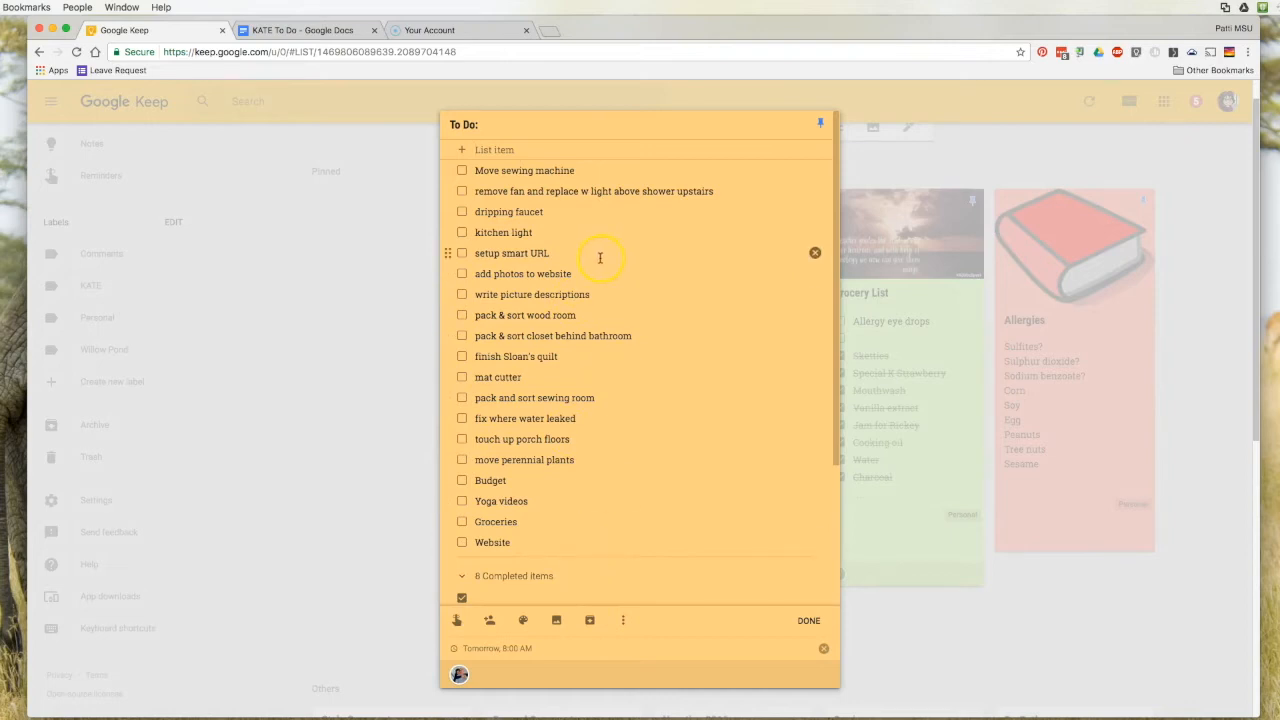
pyautogui.moveTo(447, 213); pyautogui.dragTo(447, 170)
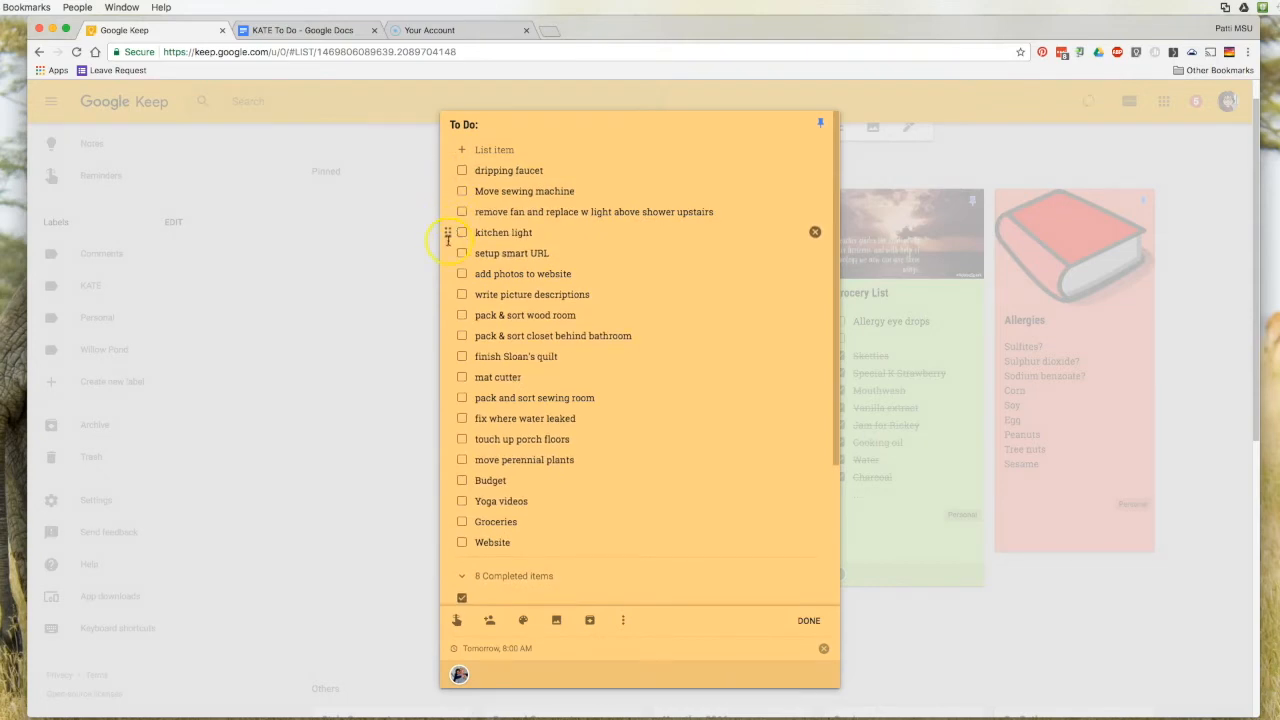
pyautogui.moveTo(448, 232); pyautogui.dragTo(447, 188)
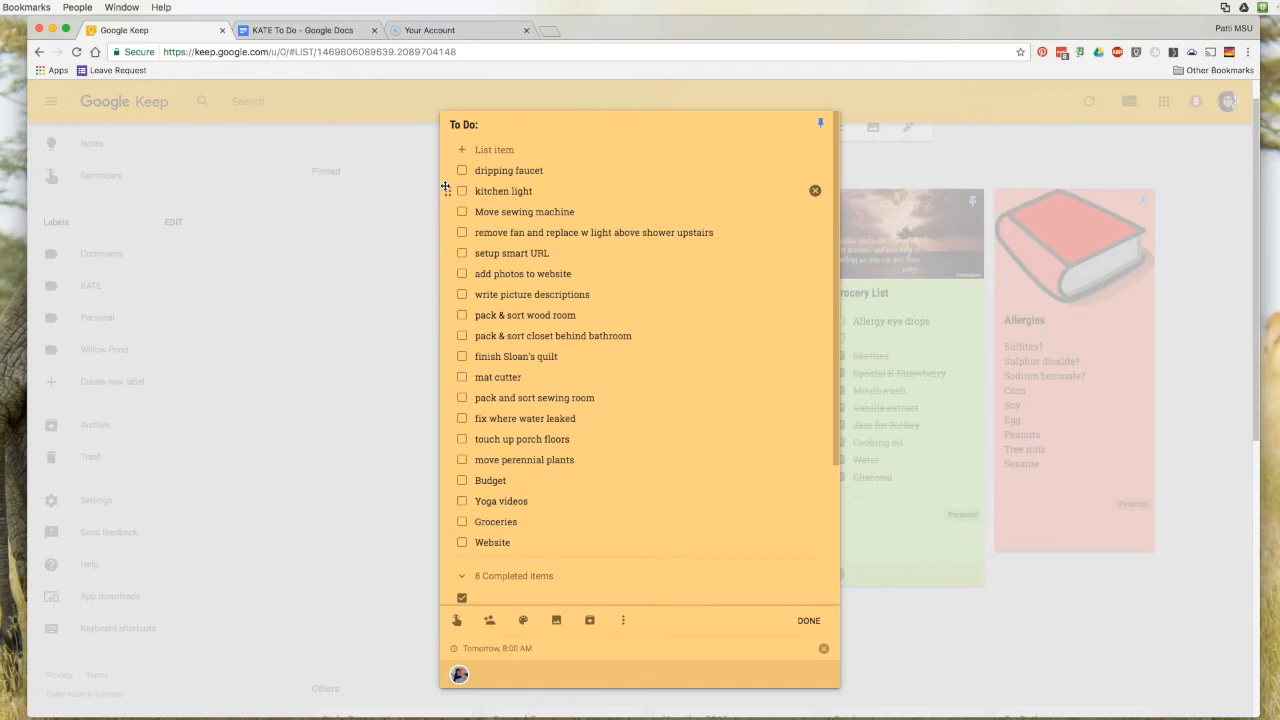
pyautogui.moveTo(450, 212); pyautogui.dragTo(450, 212)
pyautogui.click(451, 274)
pyautogui.moveTo(450, 274); pyautogui.dragTo(449, 436)
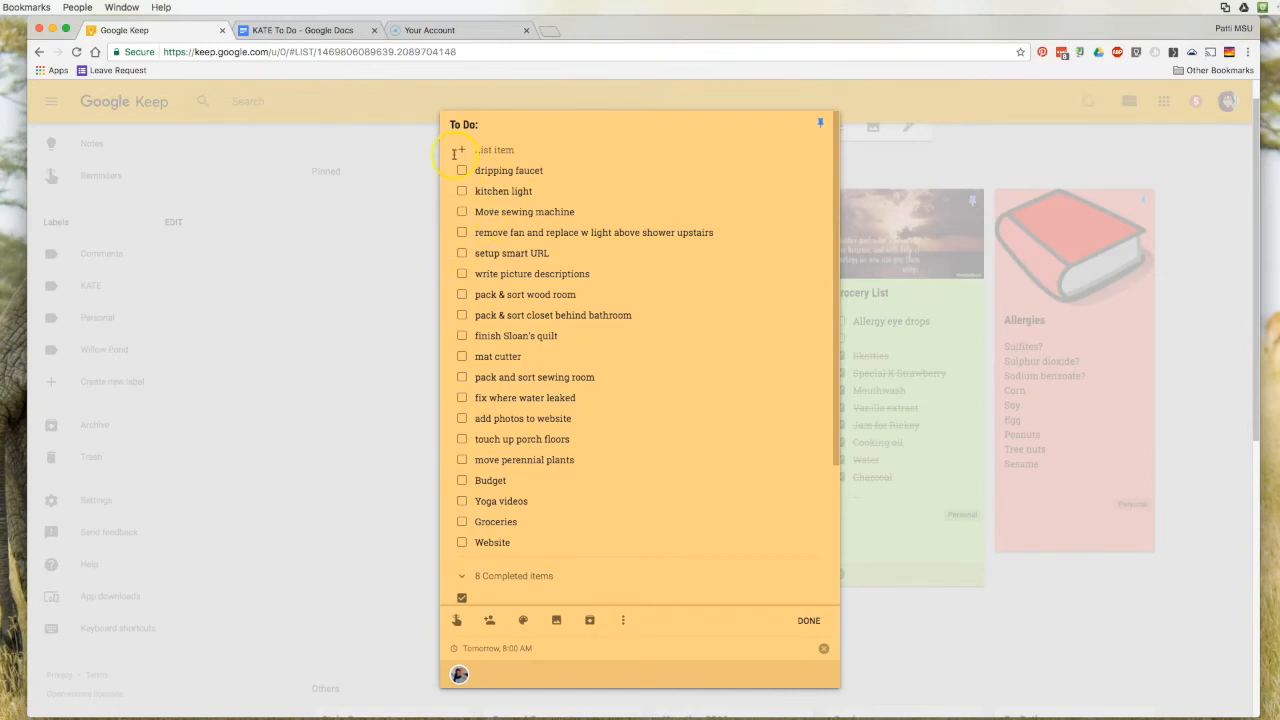
# Uncheck all items in the To Do note and look through the full list
pyautogui.click(622, 621)
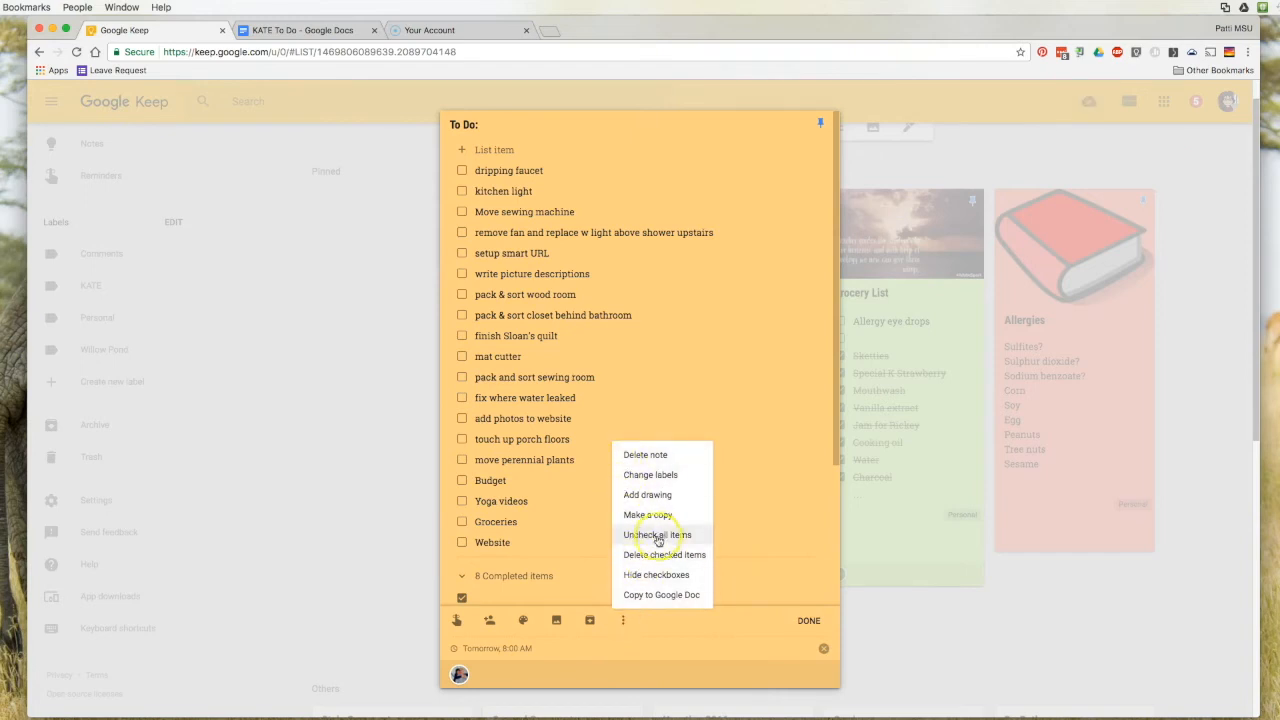
pyautogui.click(671, 537)
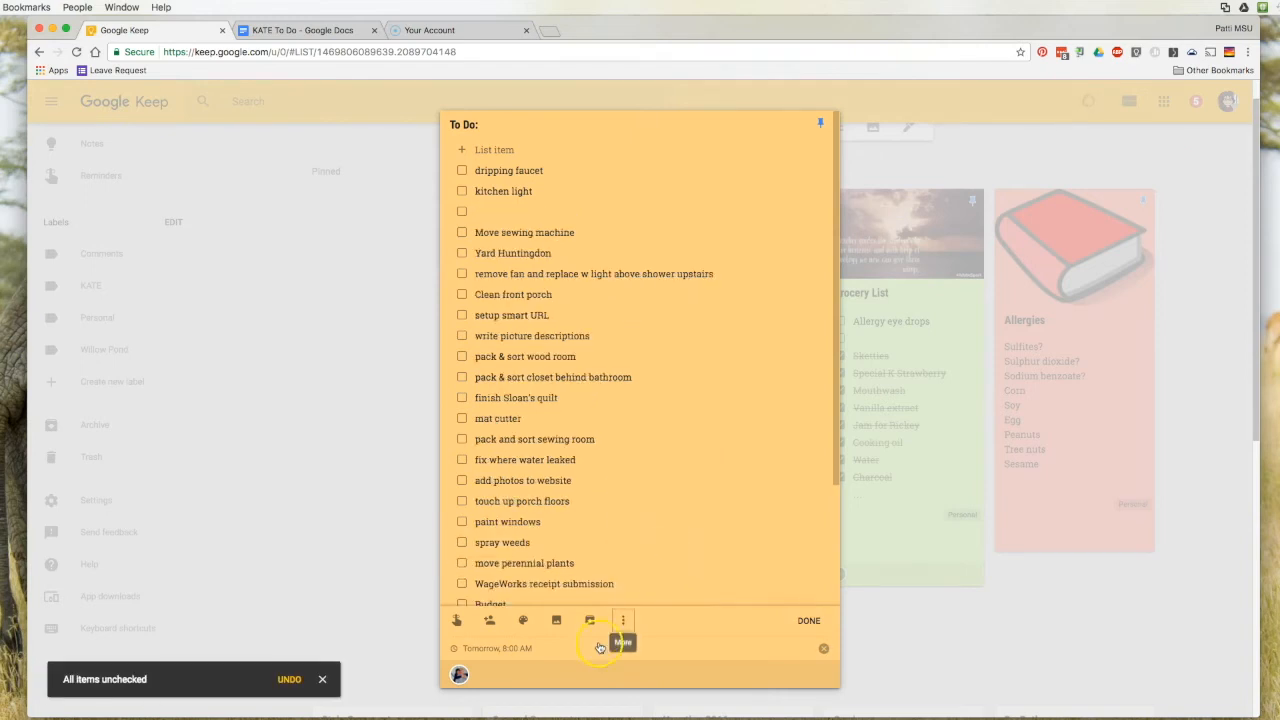
pyautogui.scroll(-2, 557, 491)
pyautogui.scroll(5, 557, 491)
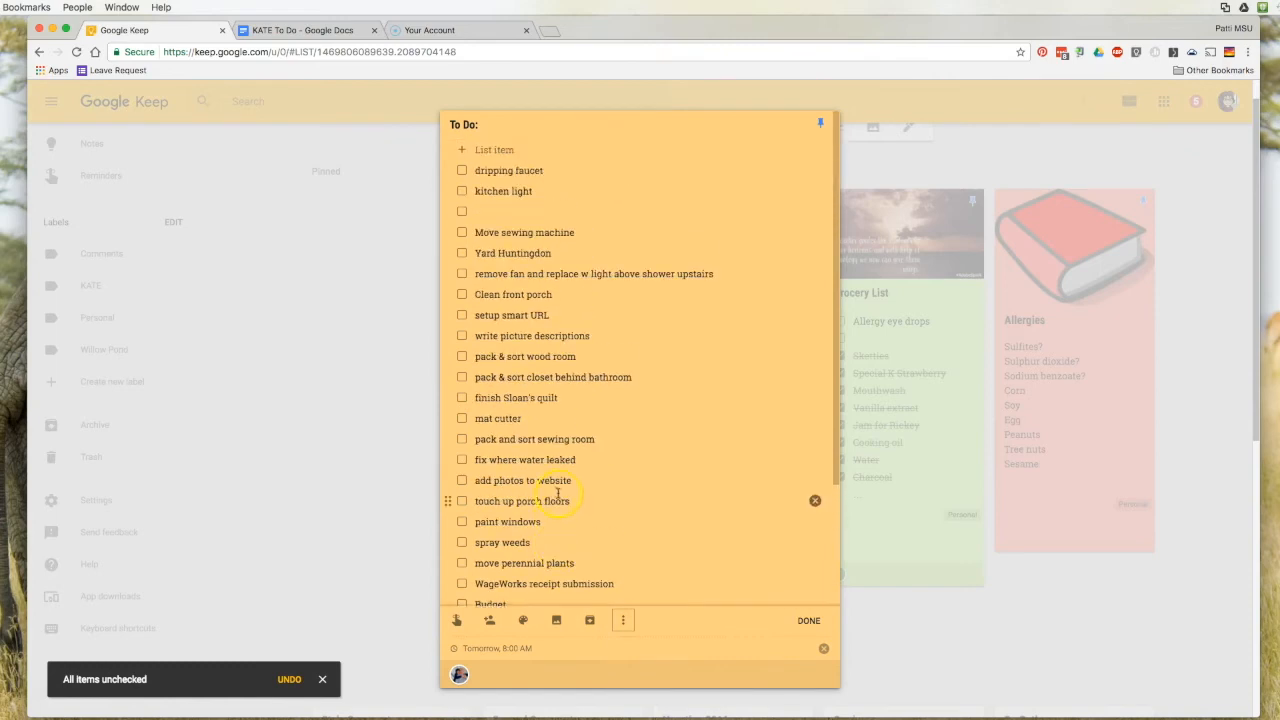
pyautogui.scroll(-5, 557, 491)
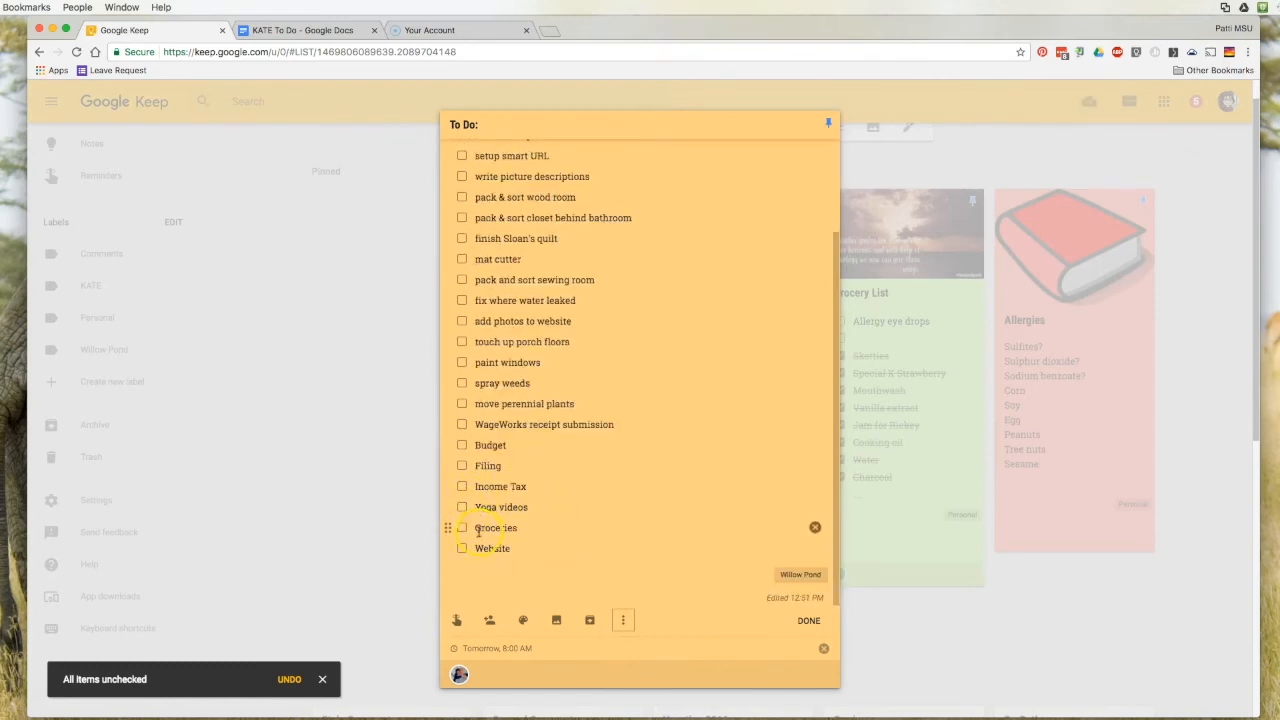
# Check off Income Tax in the To Do note and view the note's additional options
pyautogui.click(461, 486)
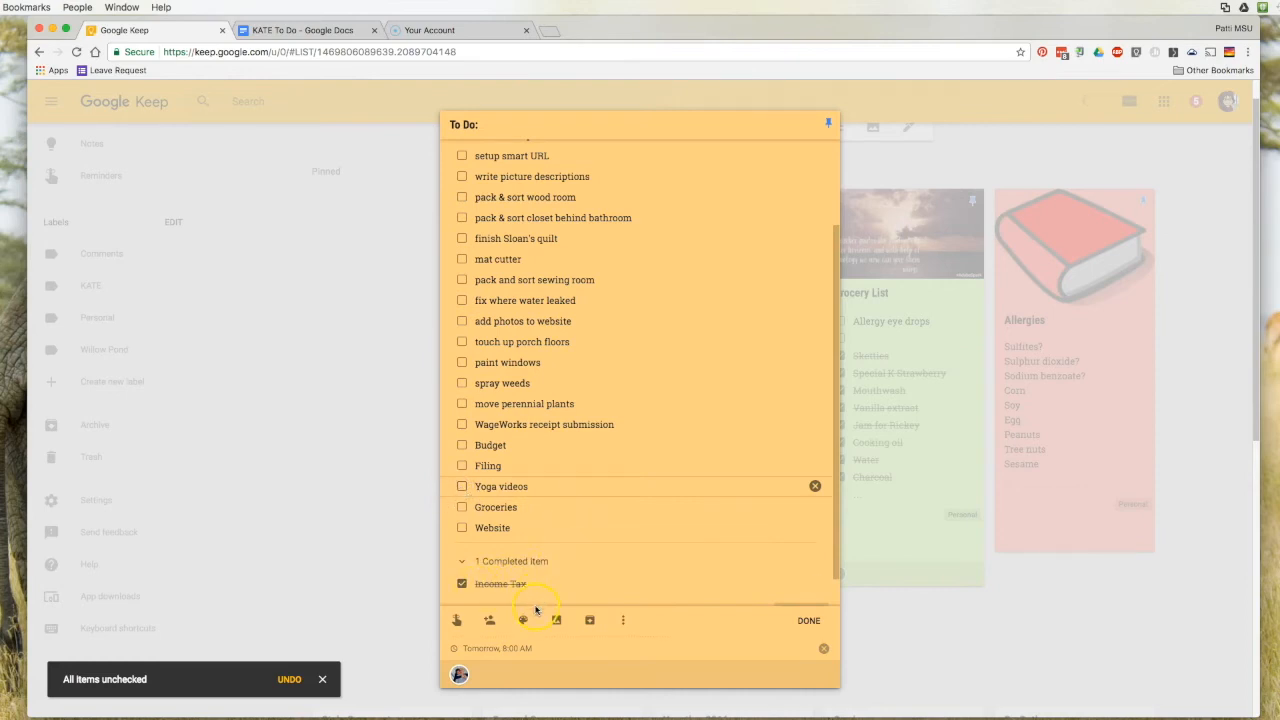
pyautogui.click(626, 623)
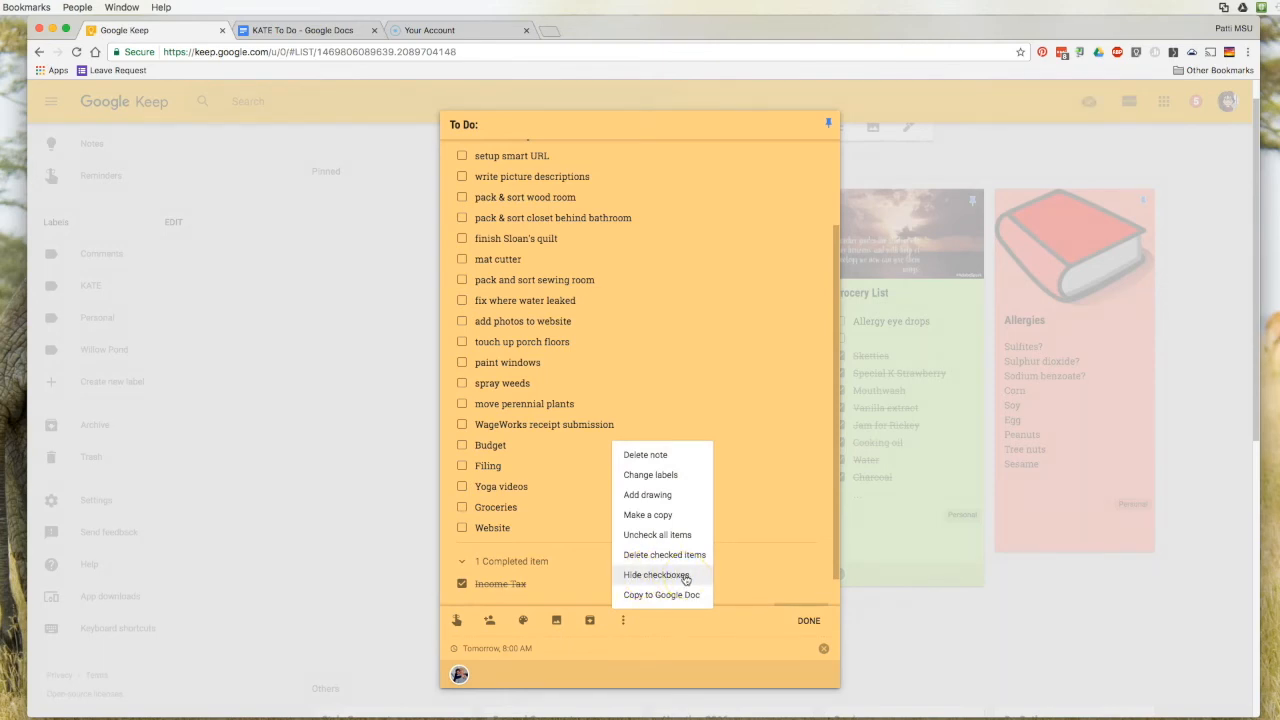
pyautogui.click(788, 530)
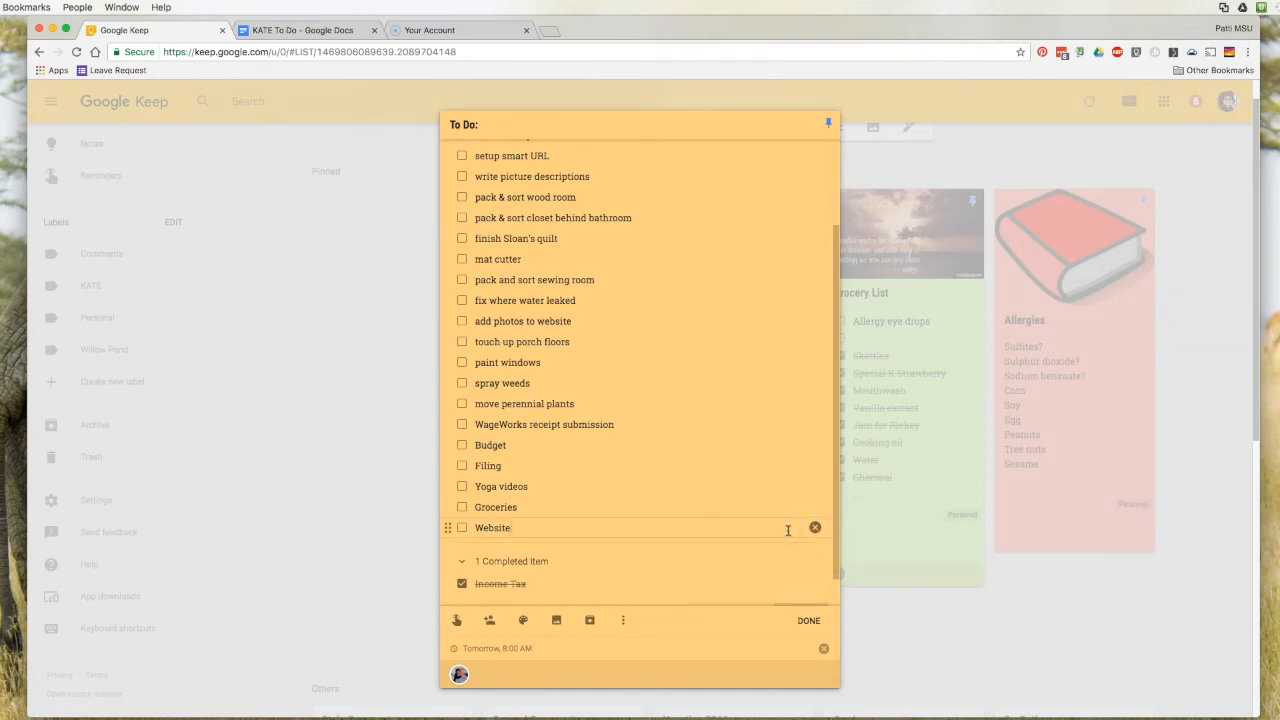
# Open murraystate.edu/kate in a new browser tab
pyautogui.click(552, 33)
pyautogui.click(549, 34)
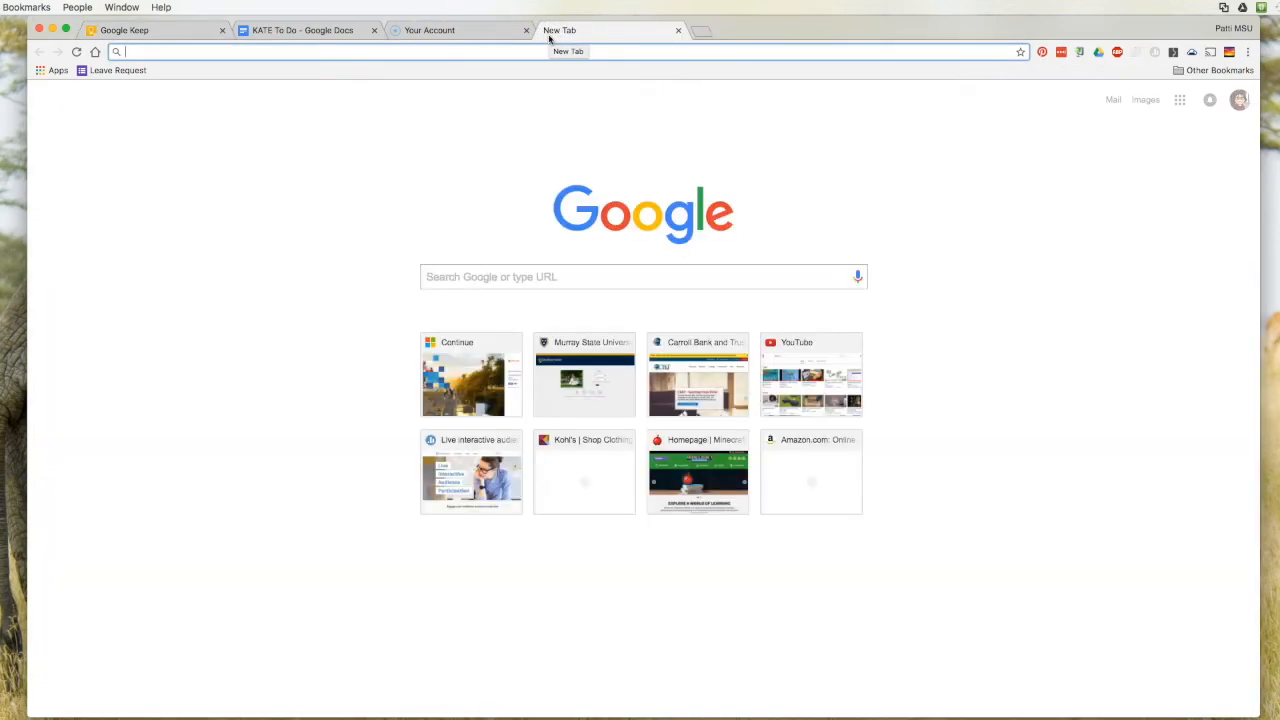
pyautogui.click(419, 54)
pyautogui.write('murraystate.edu/kate')
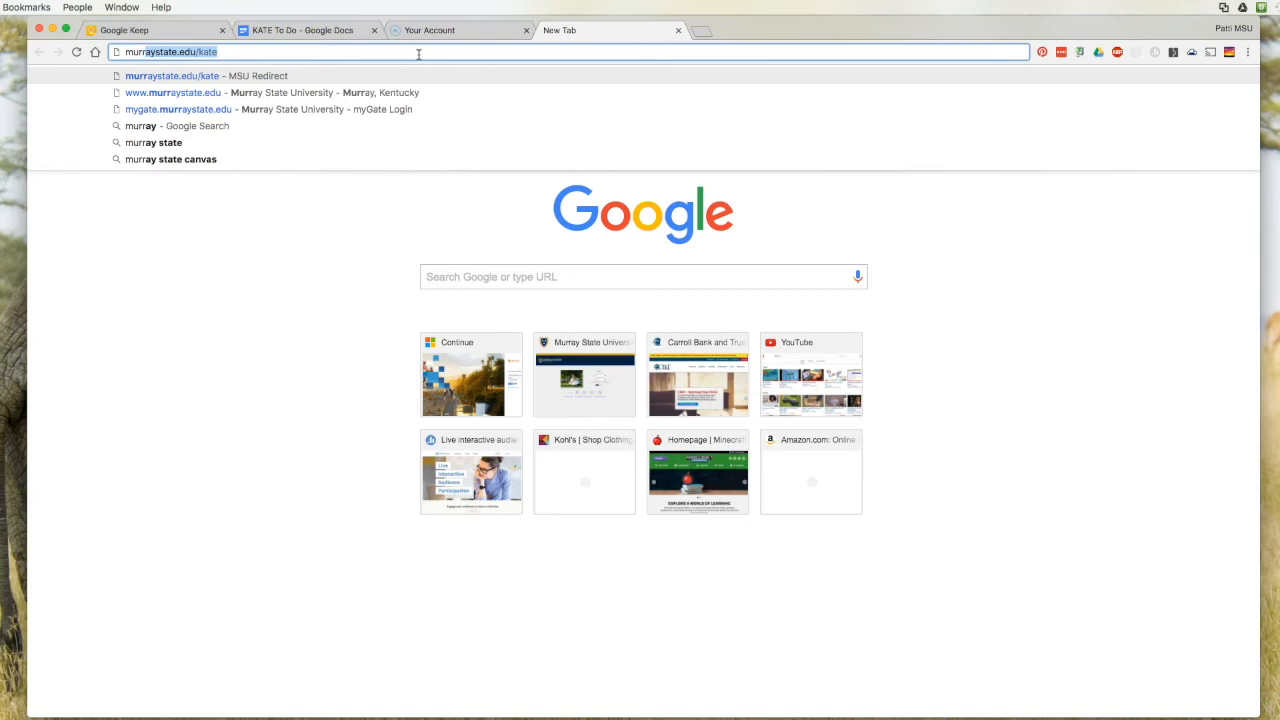
pyautogui.press('Return')
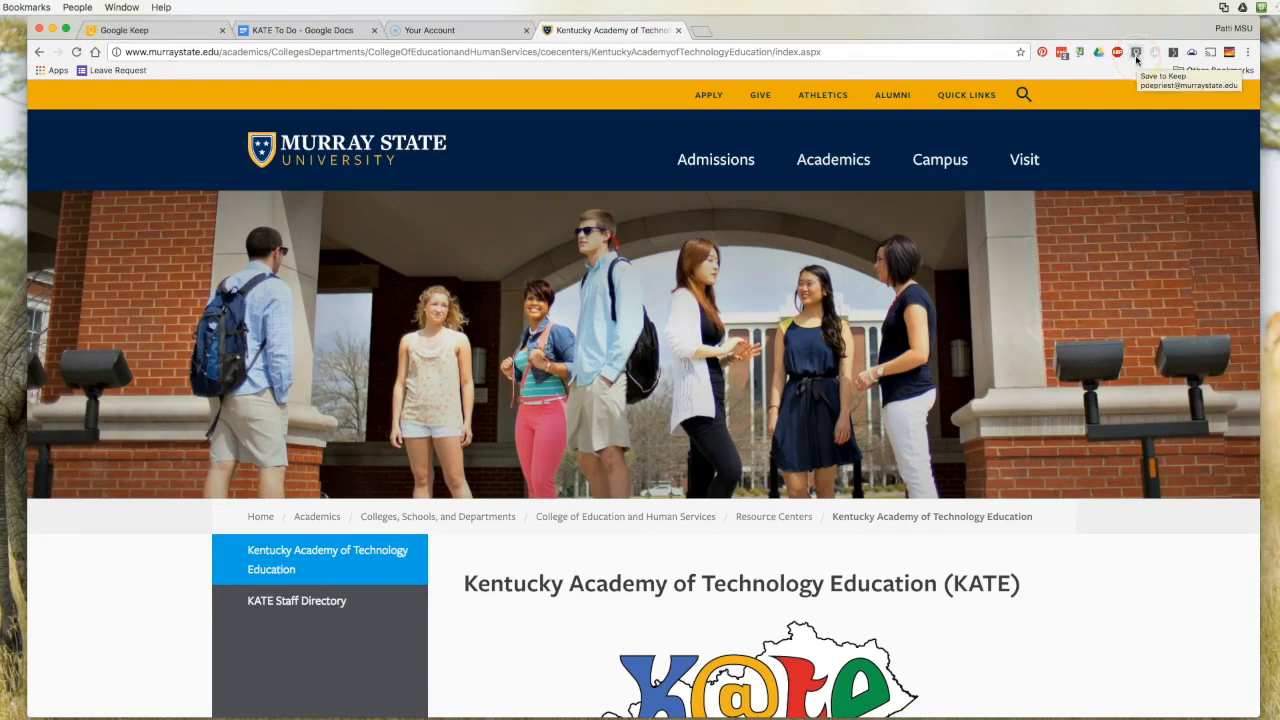
# Save the web page to Keep with the title "KATE" and the note text "Go here for information on KATE"
pyautogui.click(1137, 55)
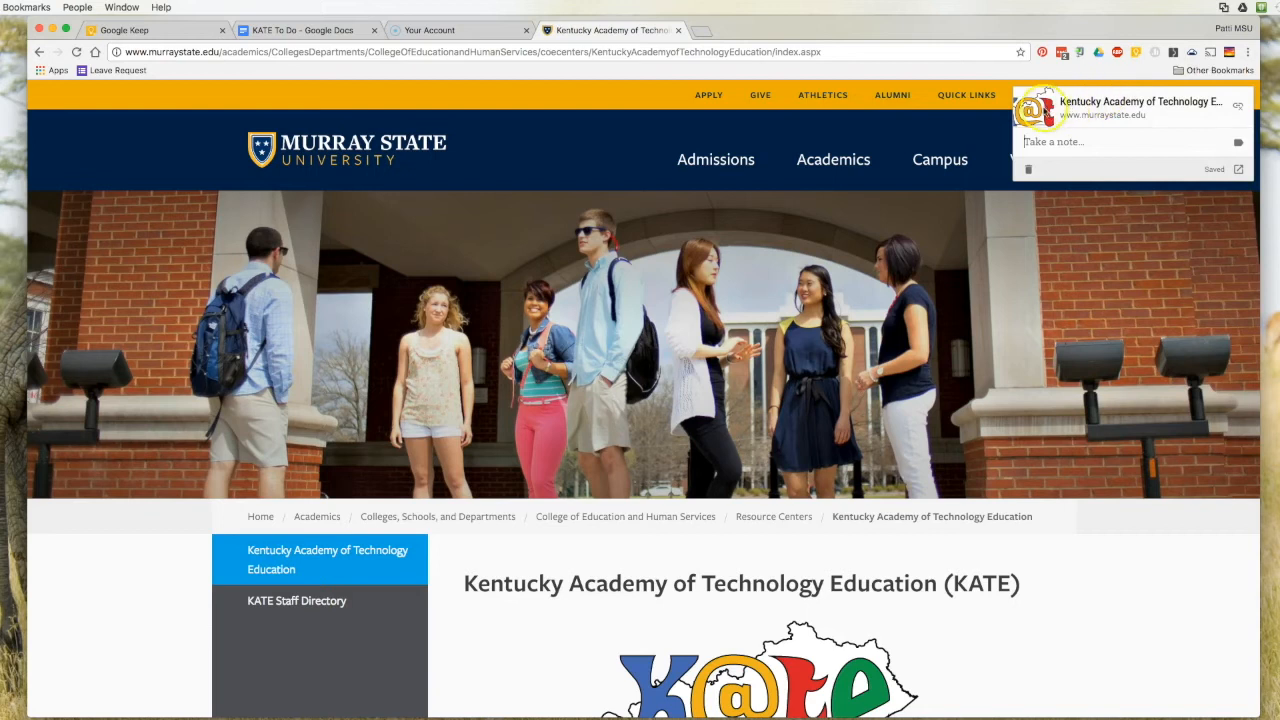
pyautogui.click(1081, 148)
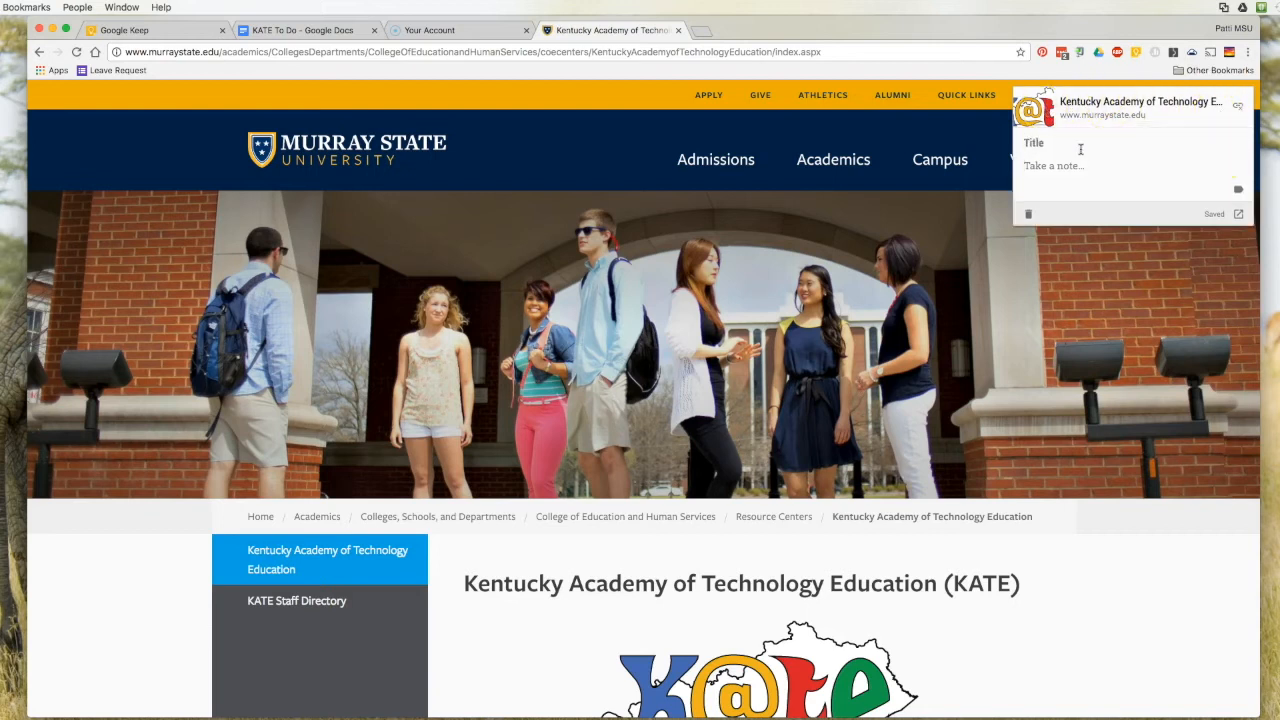
pyautogui.write('KATE')
pyautogui.press('Tab')
pyautogui.write('Go here for information on KATE')
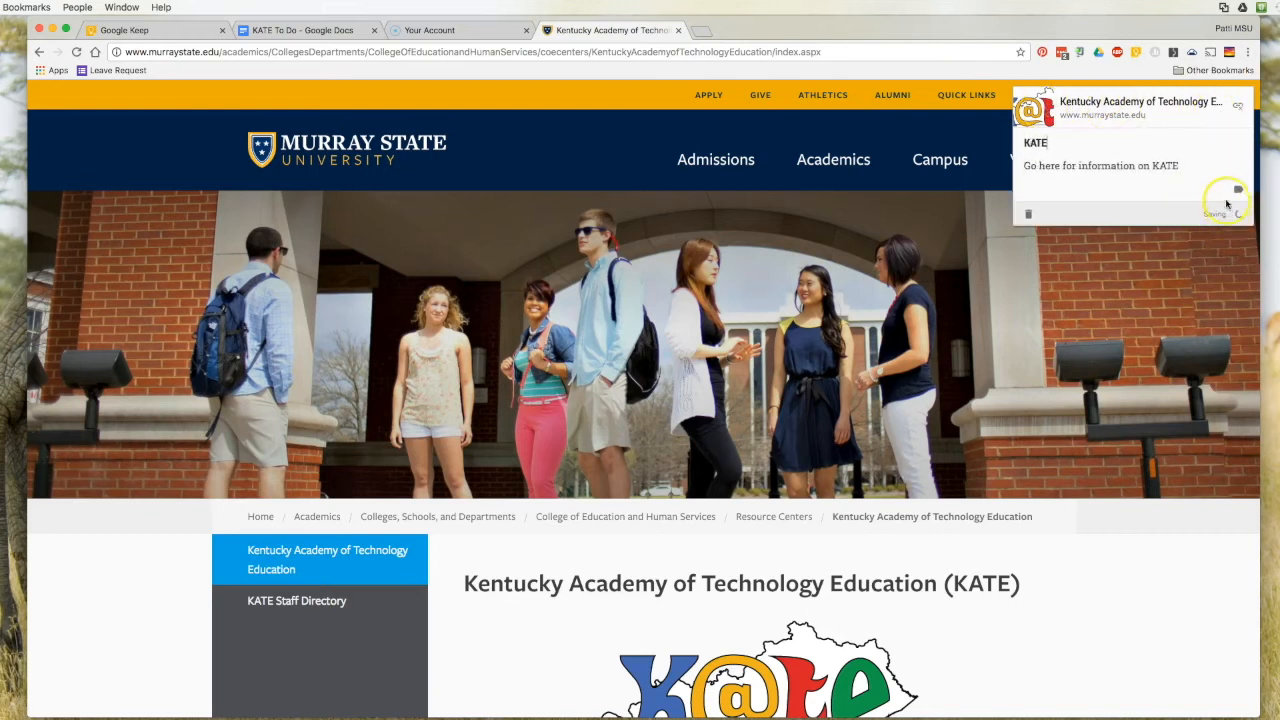
# Assign the KATE label to the saved web page note
pyautogui.click(1238, 196)
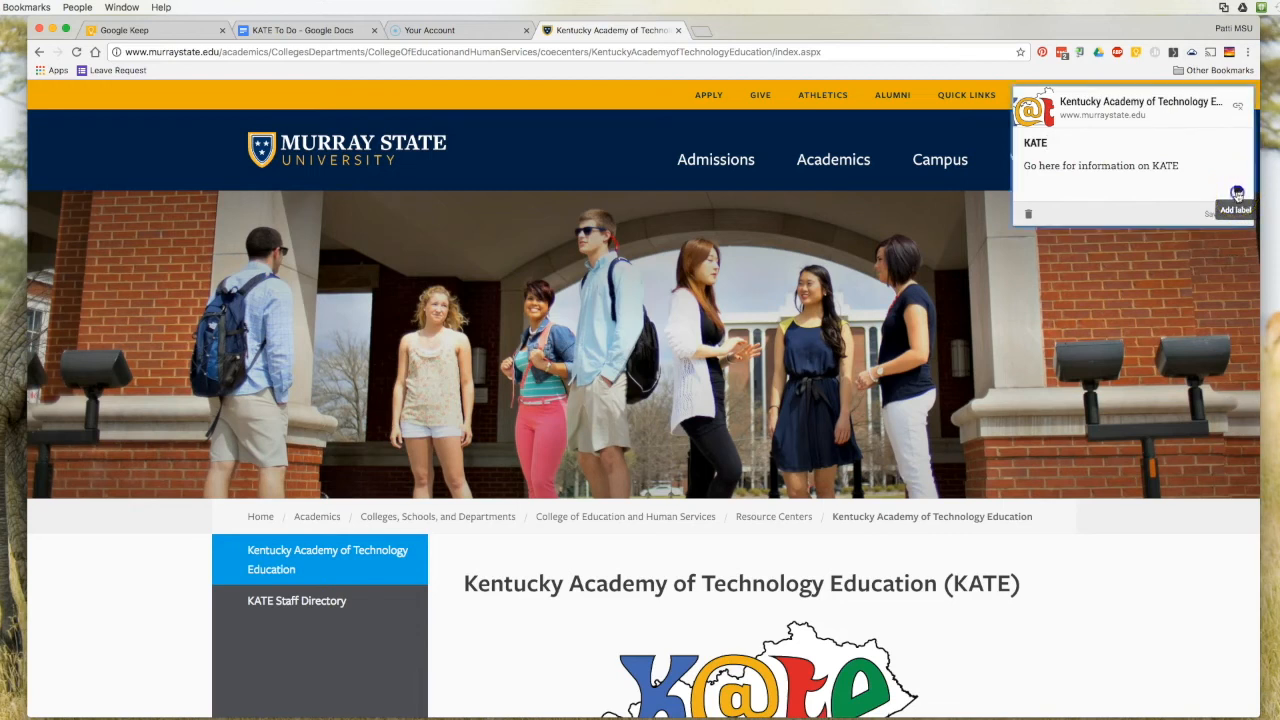
pyautogui.click(1090, 217)
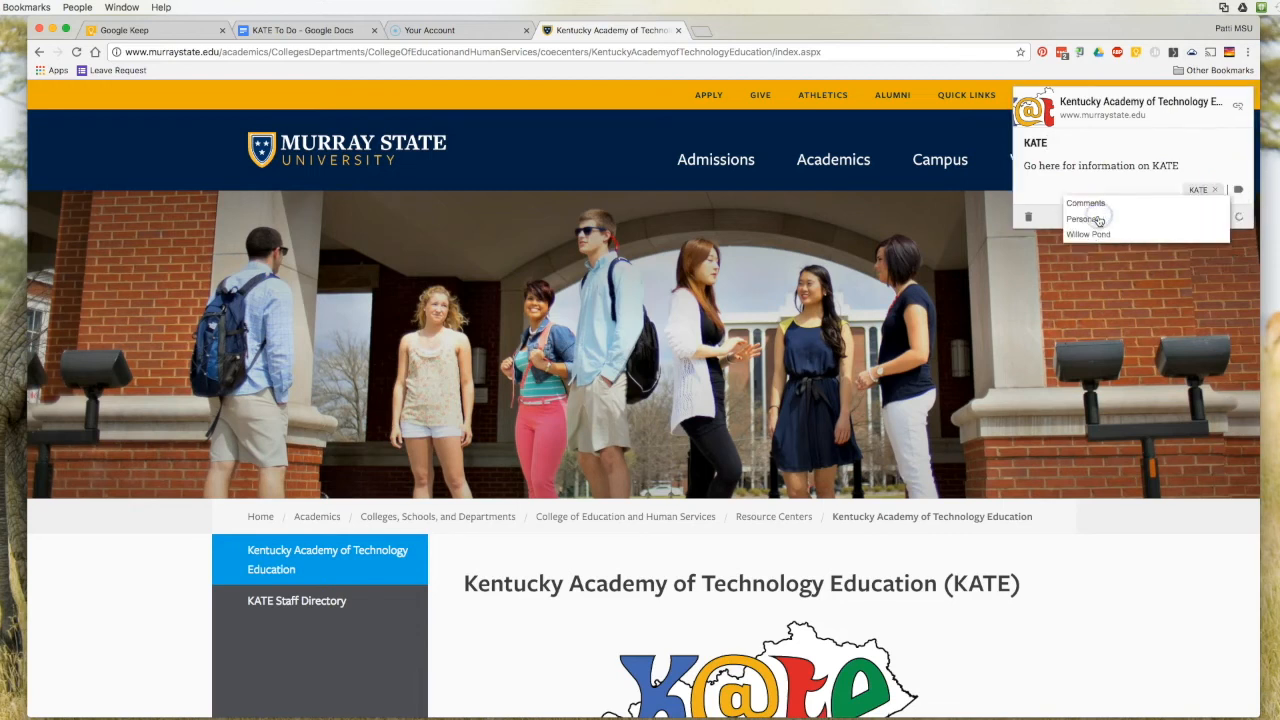
pyautogui.click(1185, 155)
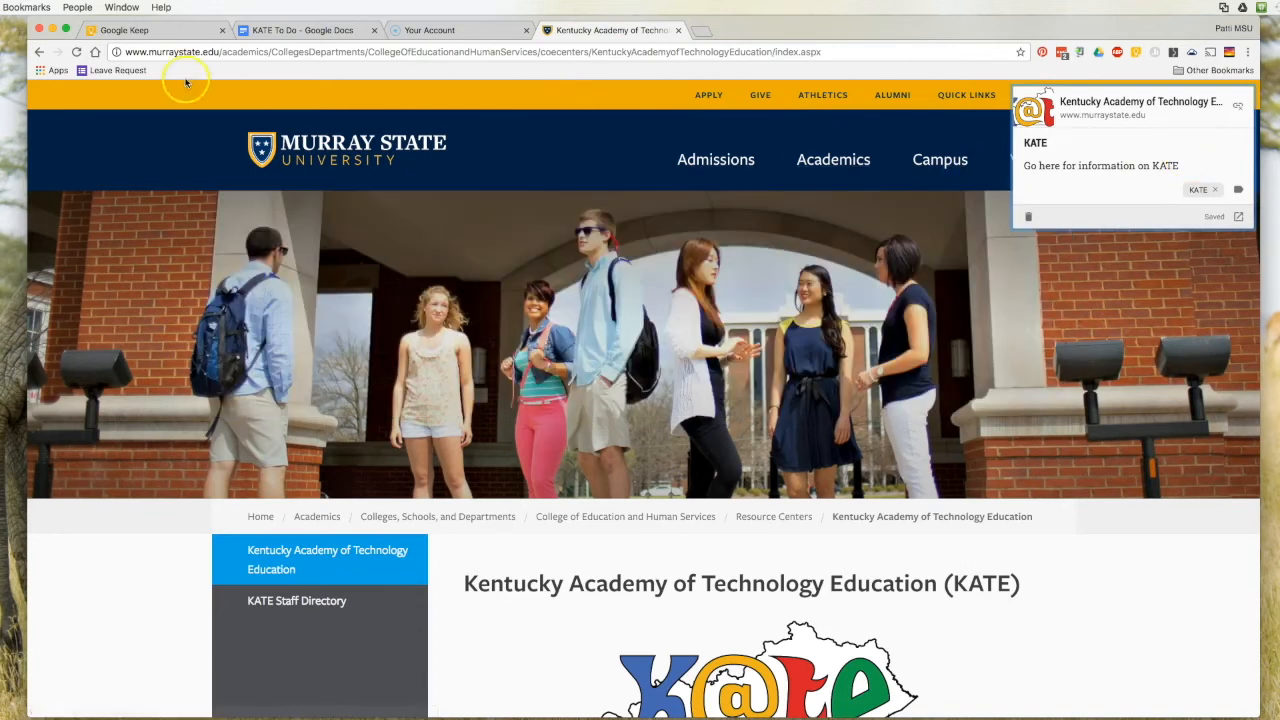
# Return to Google Keep, close the To Do note, and pin the KATE note containing the saved web link
pyautogui.click(127, 31)
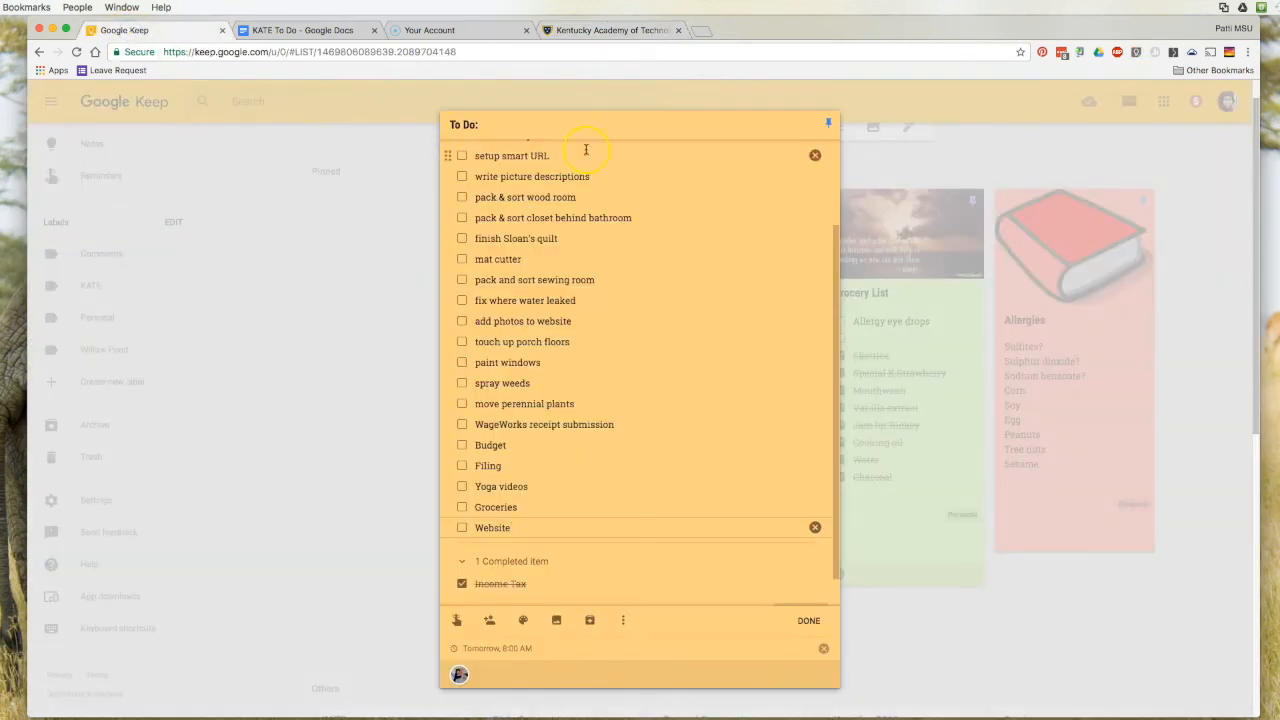
pyautogui.click(257, 273)
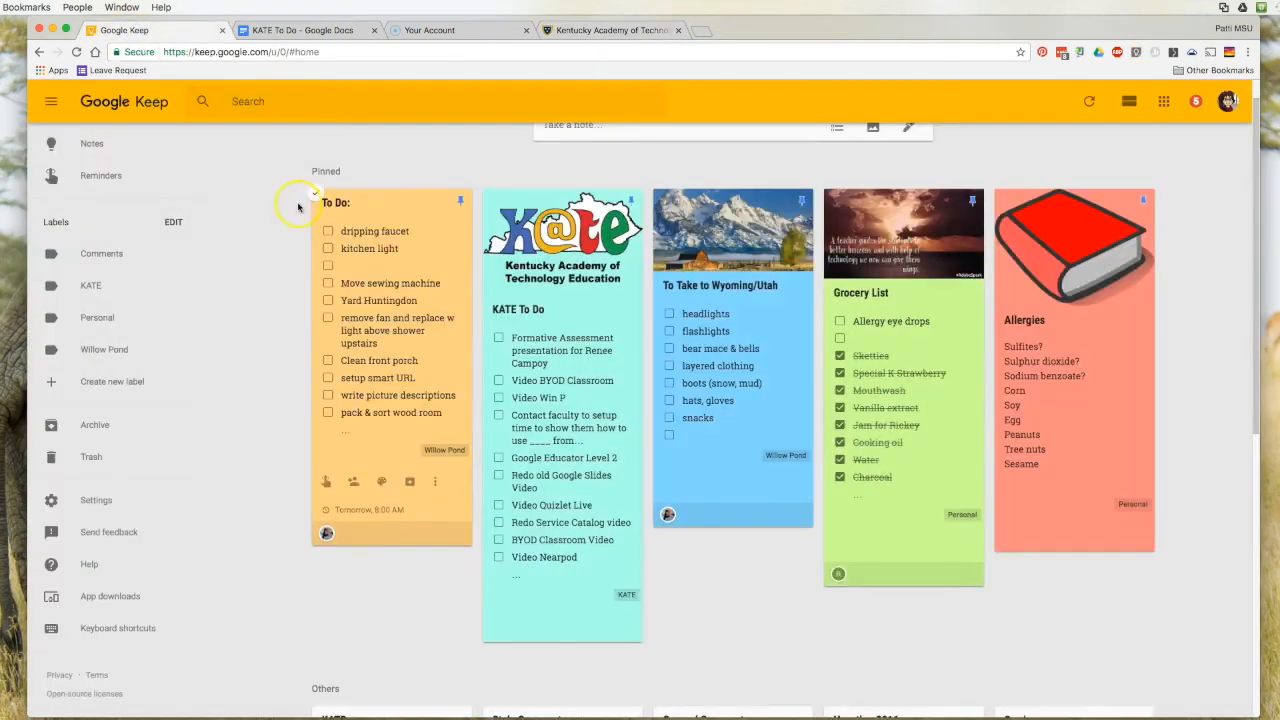
pyautogui.scroll(-3, 655, 320)
pyautogui.scroll(-5, 657, 320)
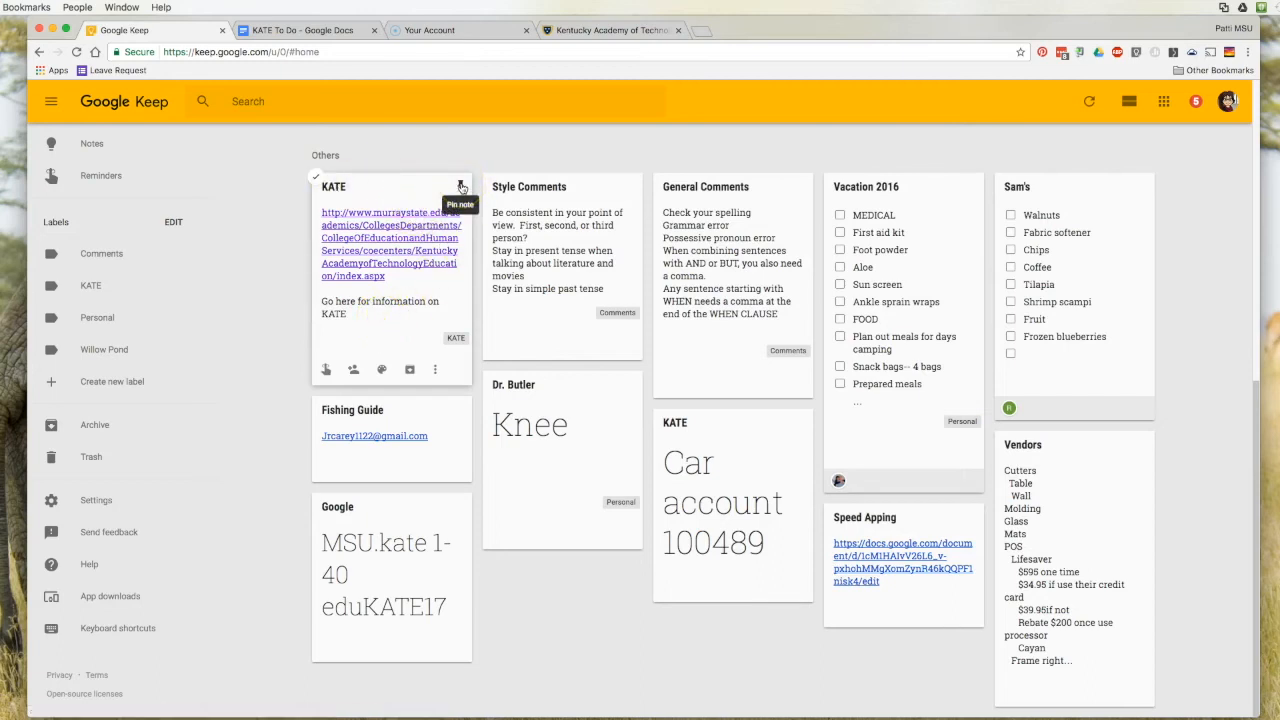
pyautogui.click(461, 187)
pyautogui.scroll(5, 600, 222)
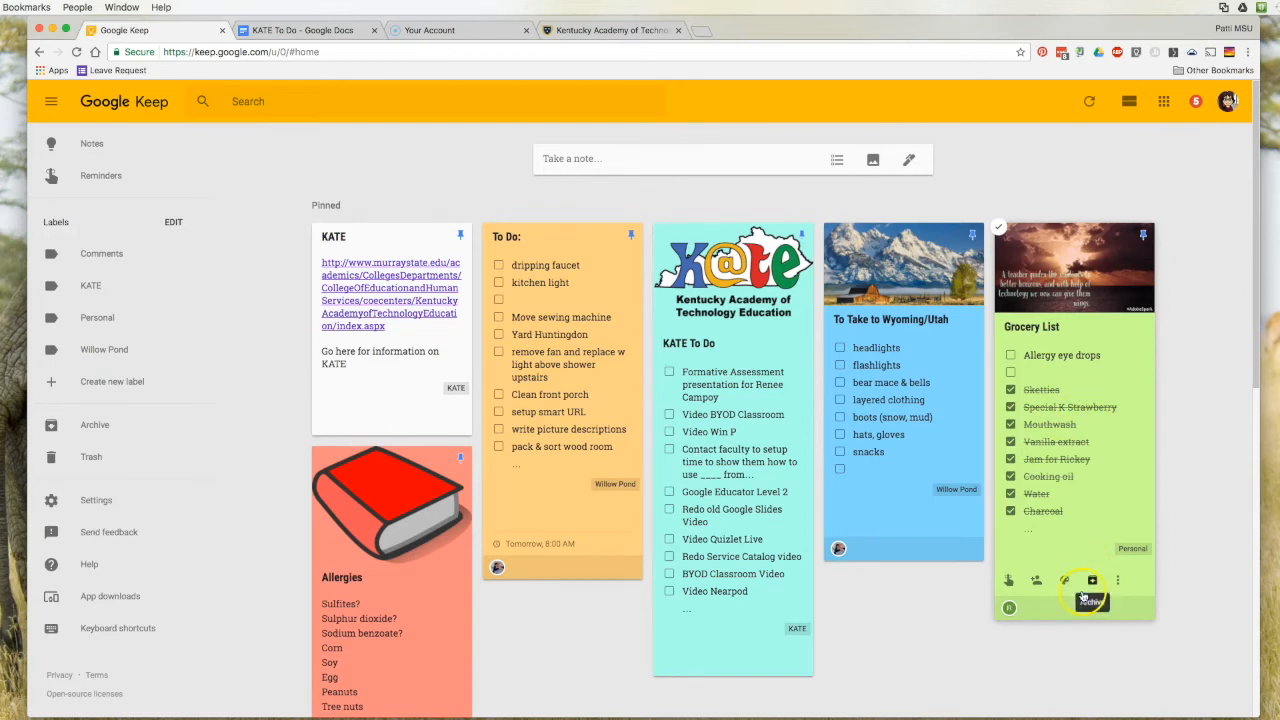
# Change the Grocery List note's color to teal and the KATE To Do note's color to blue
pyautogui.moveTo(1064, 582)
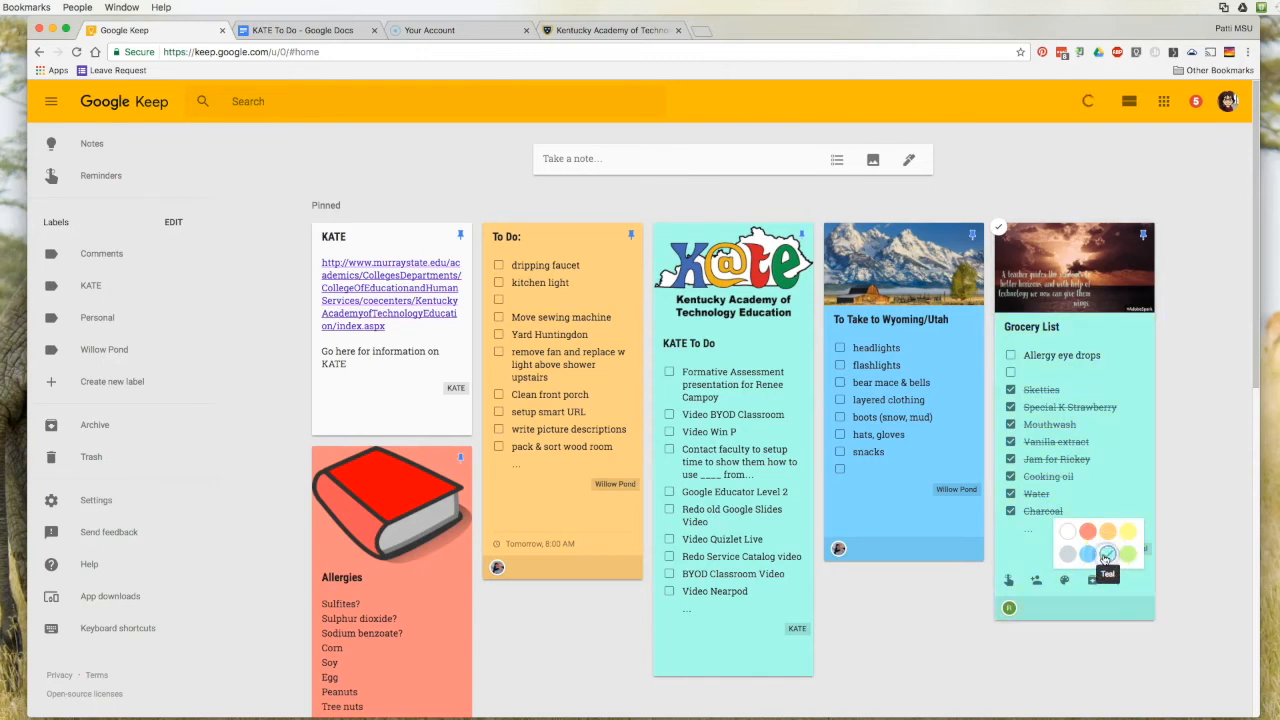
pyautogui.click(1107, 555)
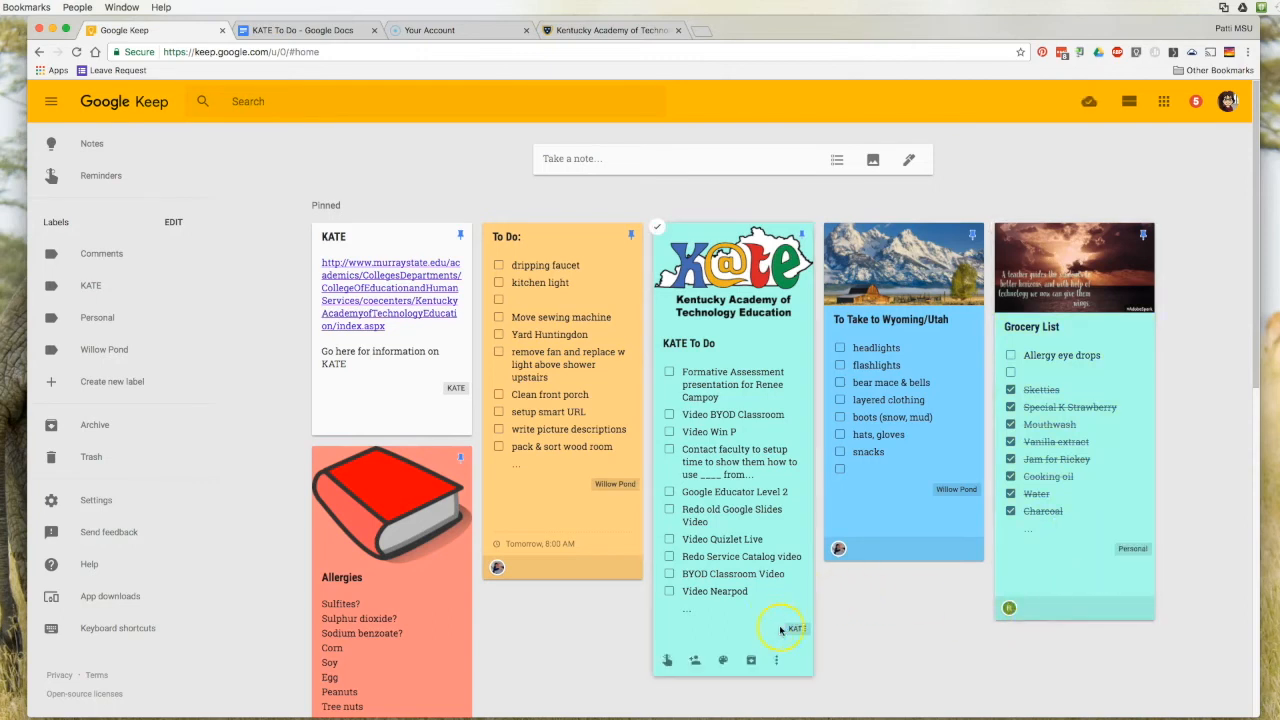
pyautogui.moveTo(722, 662)
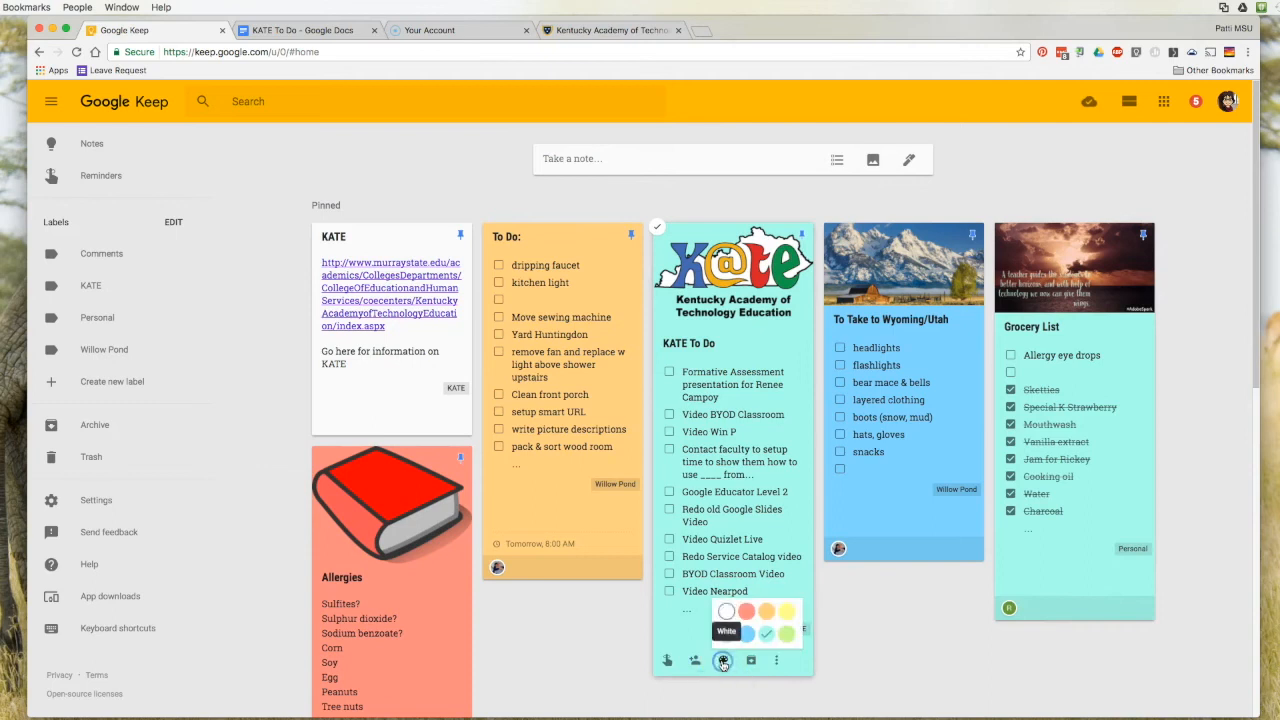
pyautogui.click(746, 636)
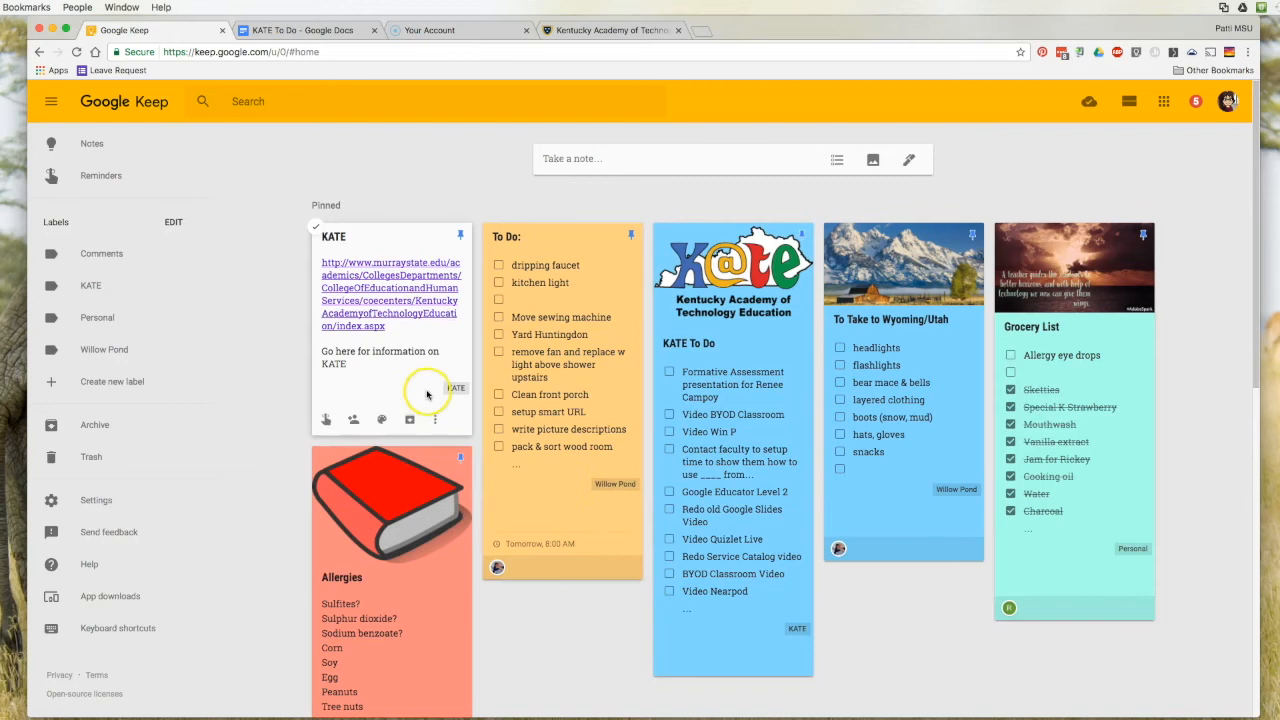
# Color the KATE web link note blue and the Allergies note teal
pyautogui.moveTo(383, 420)
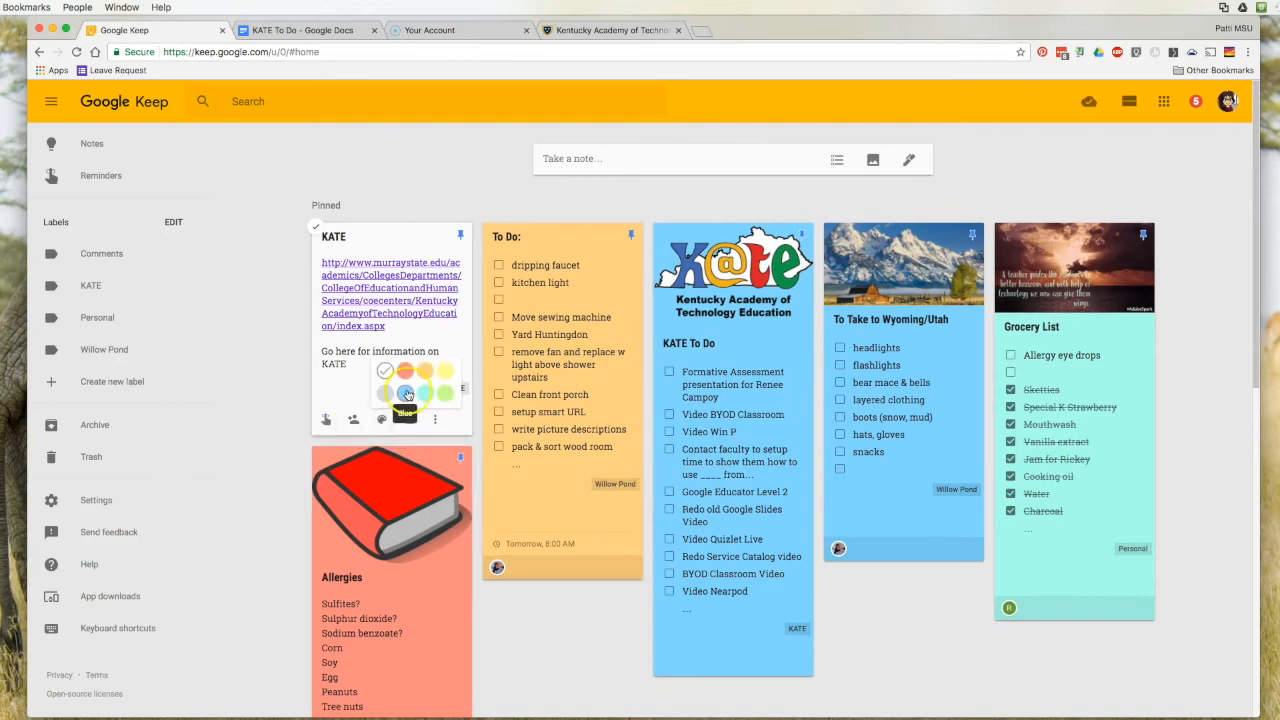
pyautogui.click(405, 392)
pyautogui.scroll(-3, 457, 543)
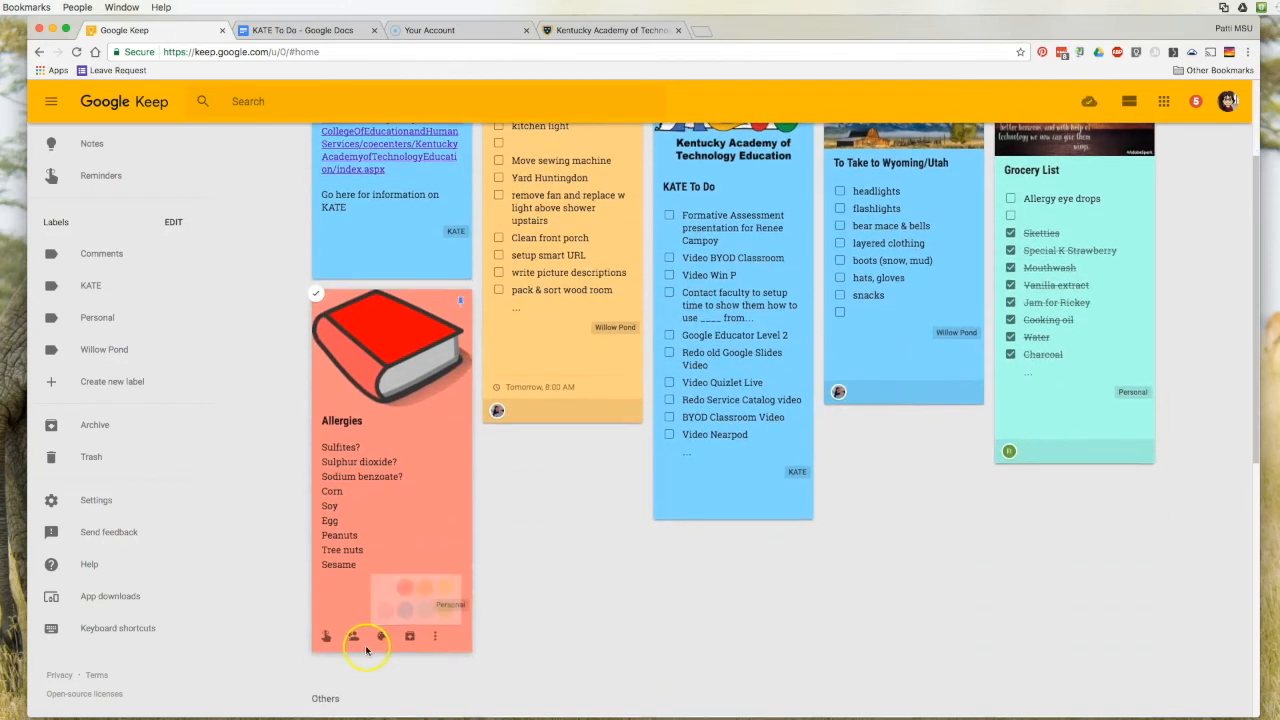
pyautogui.moveTo(382, 637)
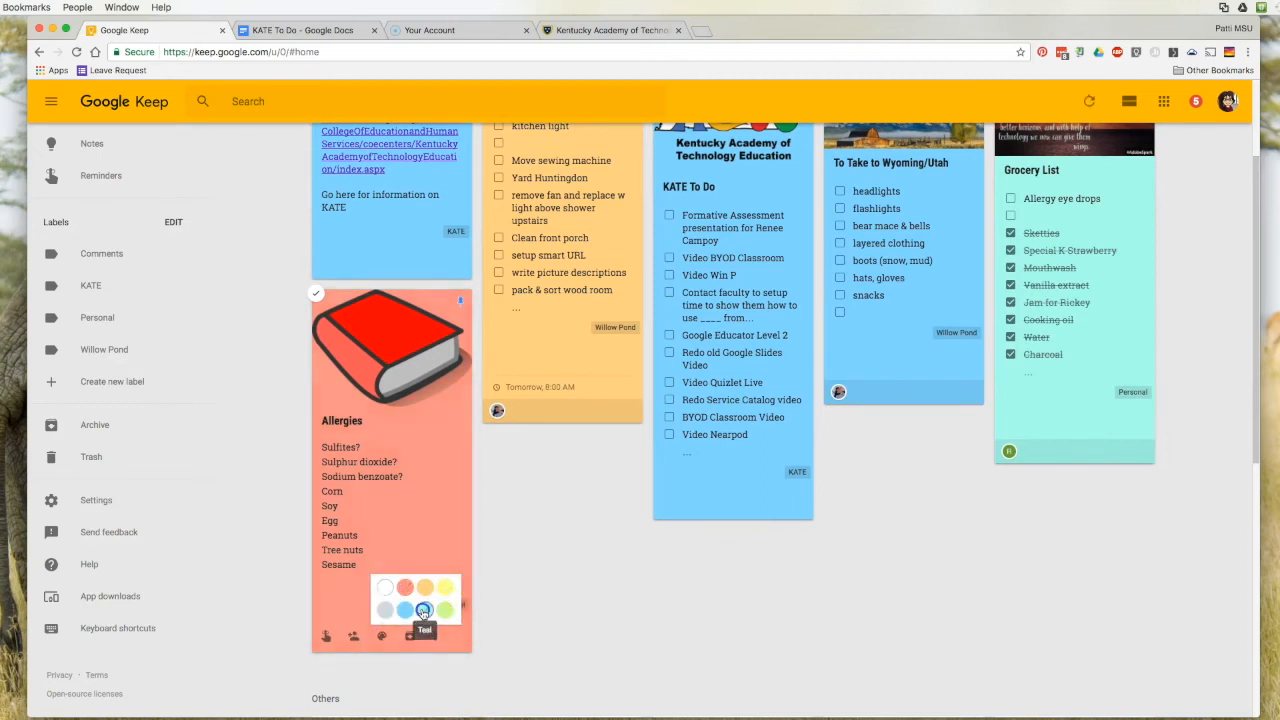
pyautogui.click(425, 612)
# Color the To Do note and the To Take to Wyoming/Utah note red
pyautogui.scroll(3, 650, 462)
pyautogui.scroll(1, 650, 462)
pyautogui.moveTo(594, 503)
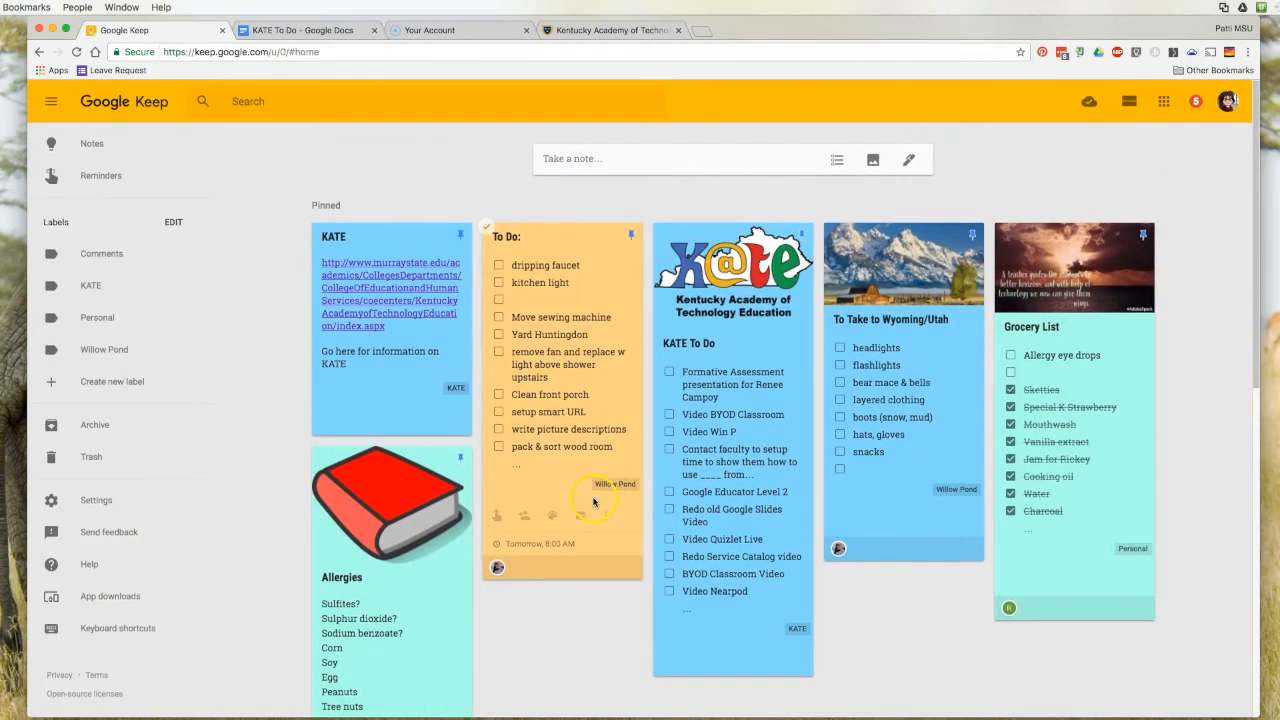
pyautogui.moveTo(552, 515)
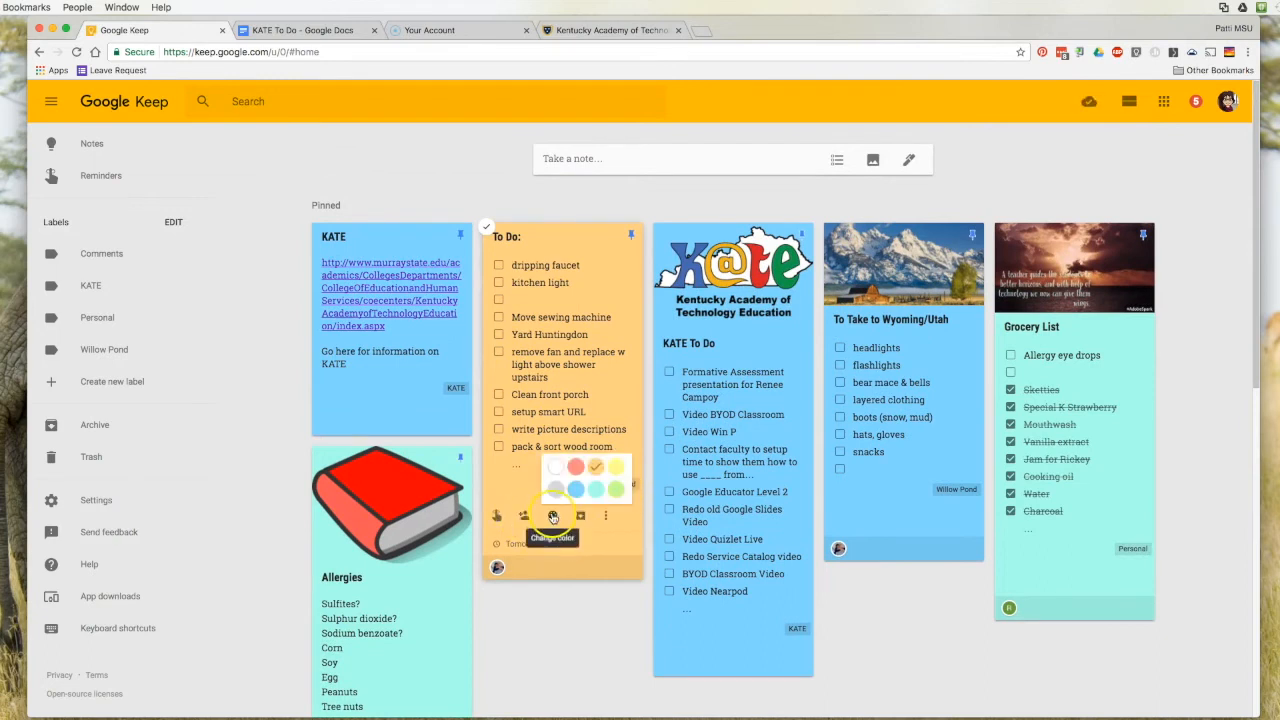
pyautogui.click(576, 468)
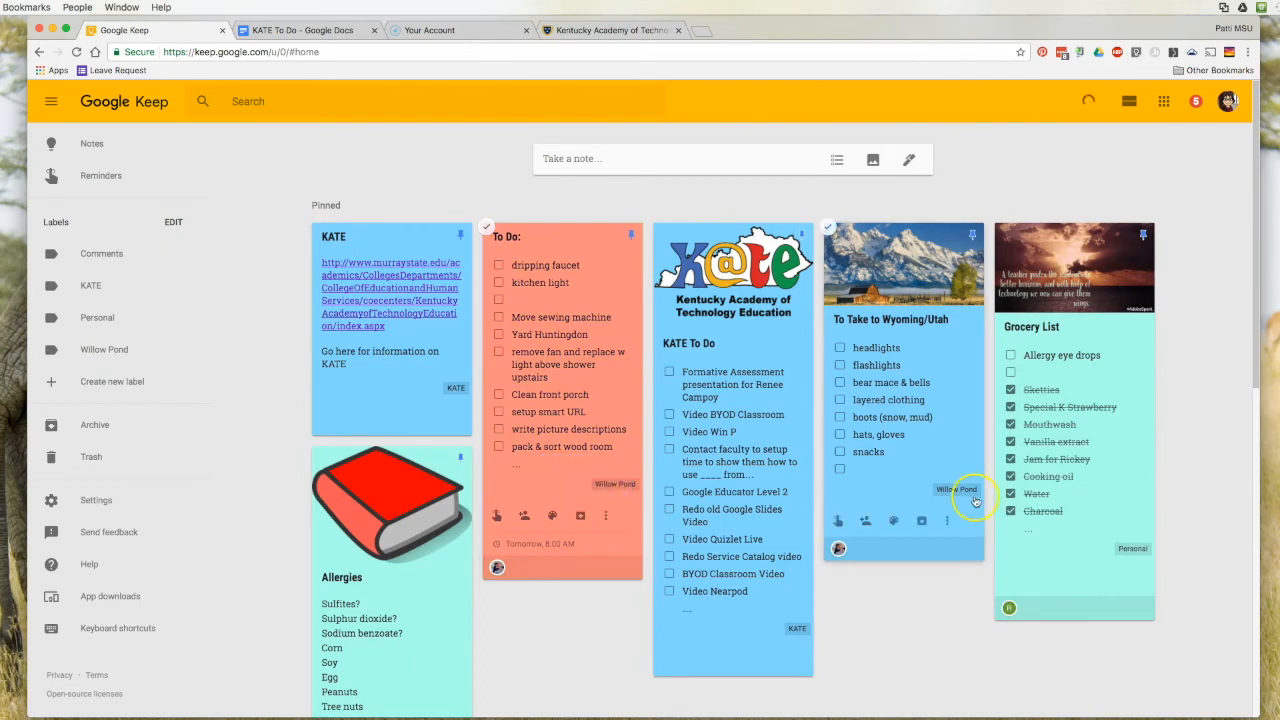
pyautogui.moveTo(894, 525)
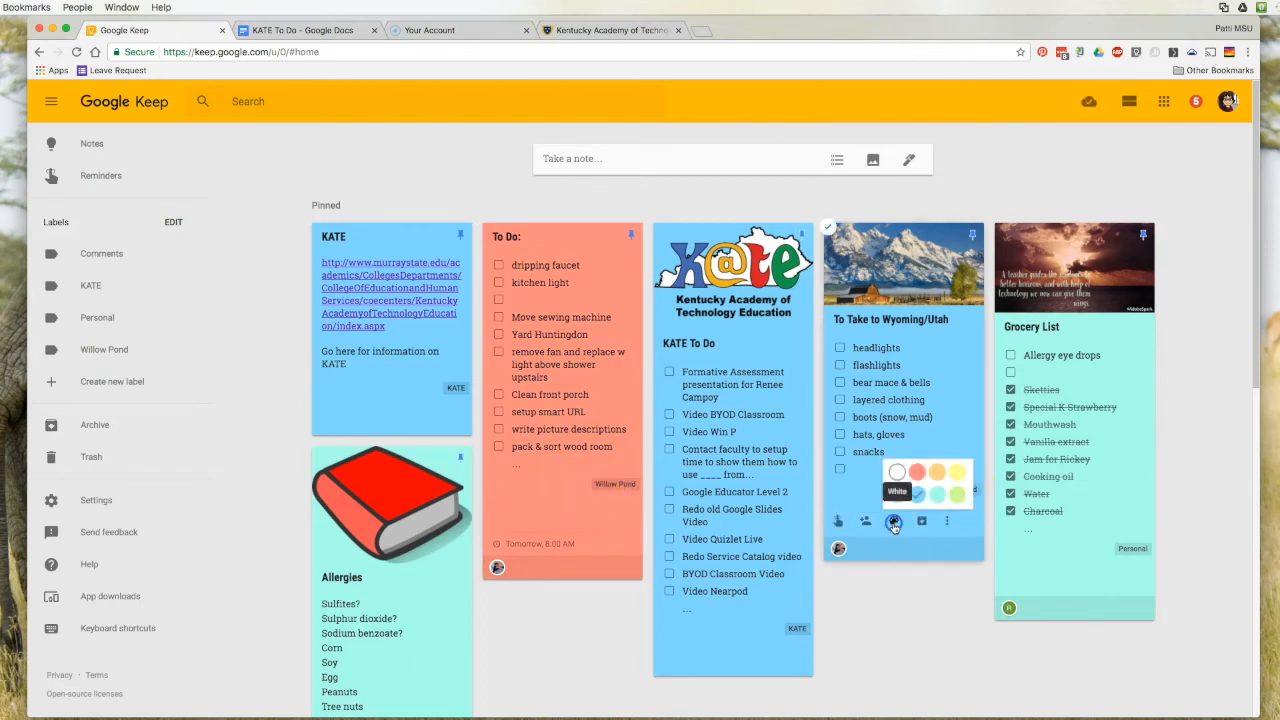
pyautogui.click(917, 472)
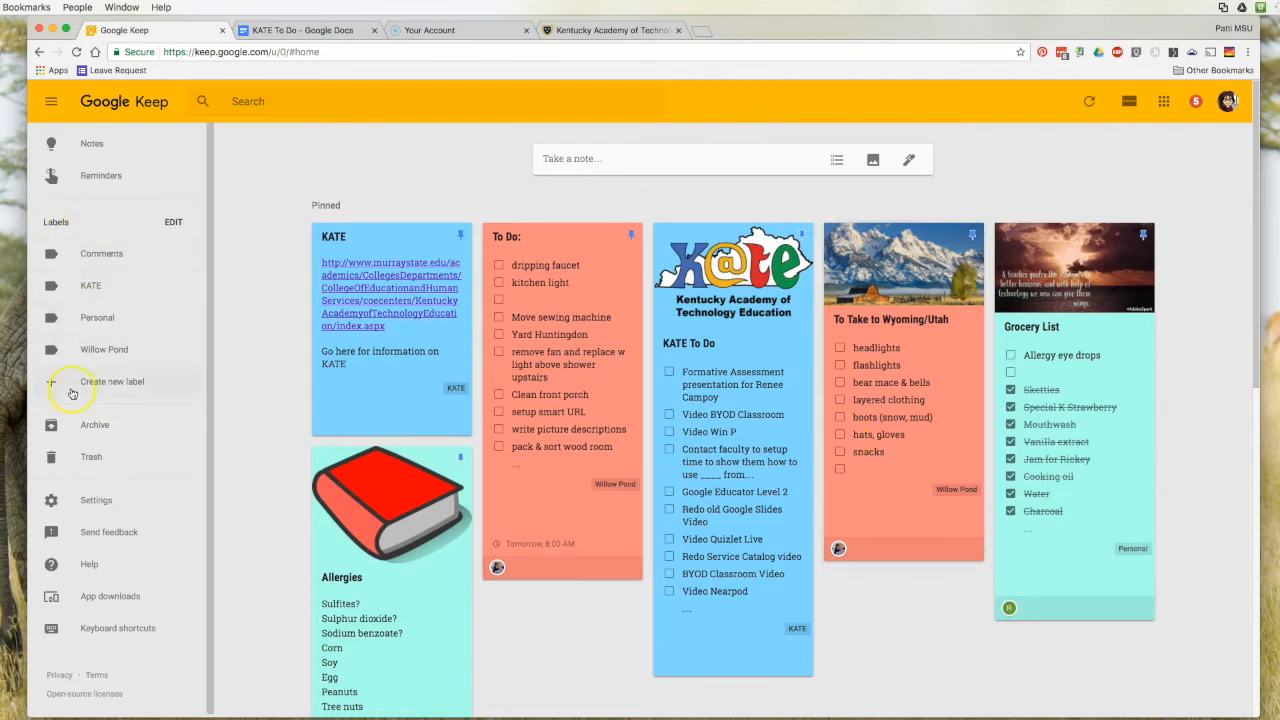
# View only the notes labeled Personal, then return to the view of all notes
pyautogui.click(91, 317)
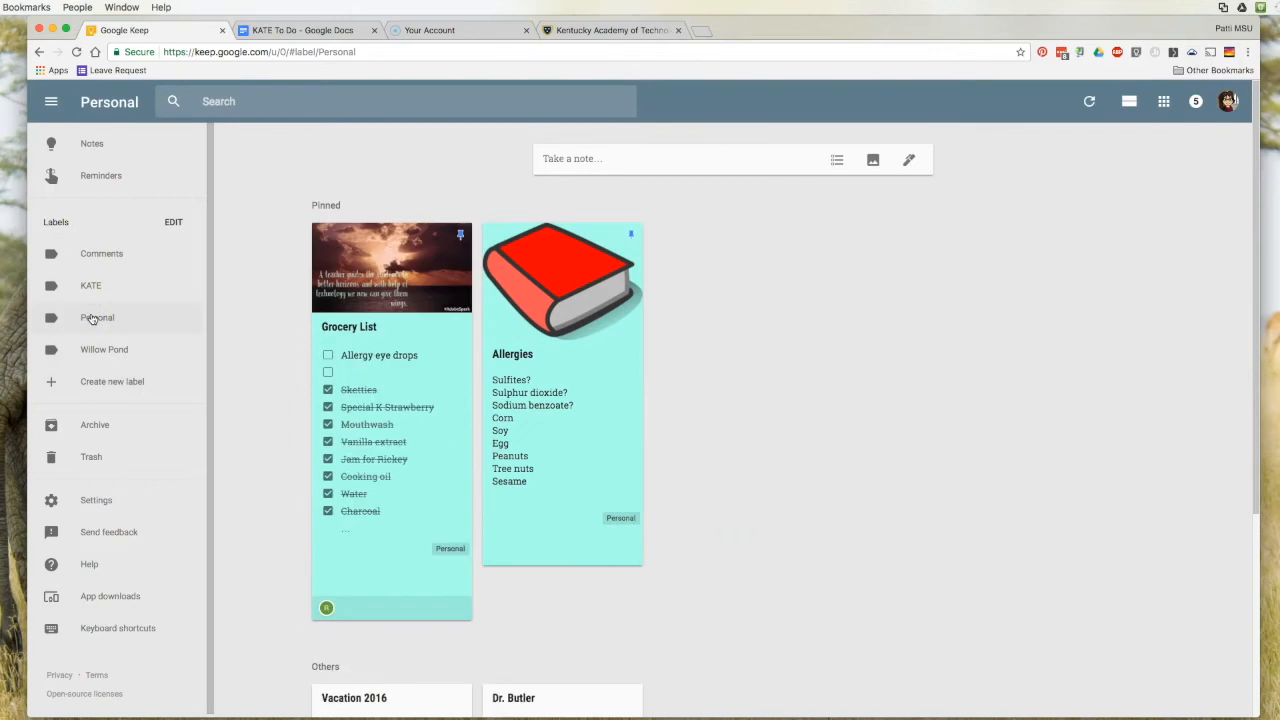
pyautogui.click(86, 323)
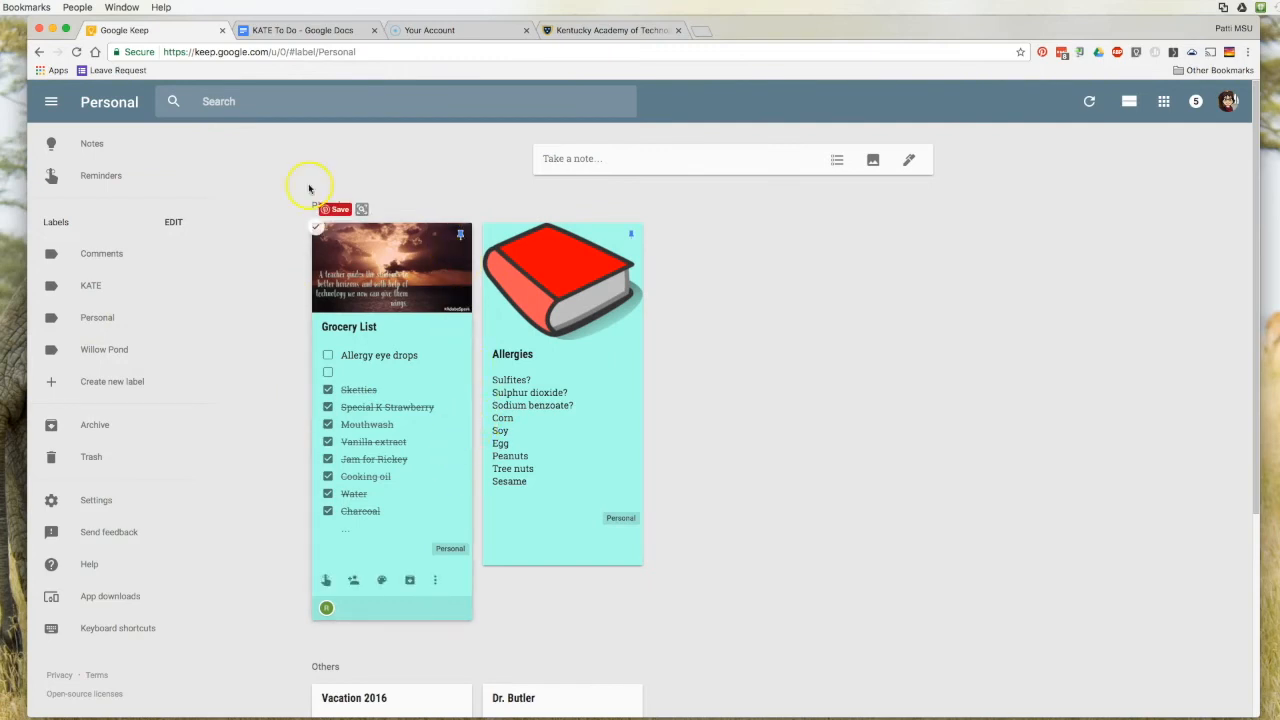
pyautogui.click(88, 143)
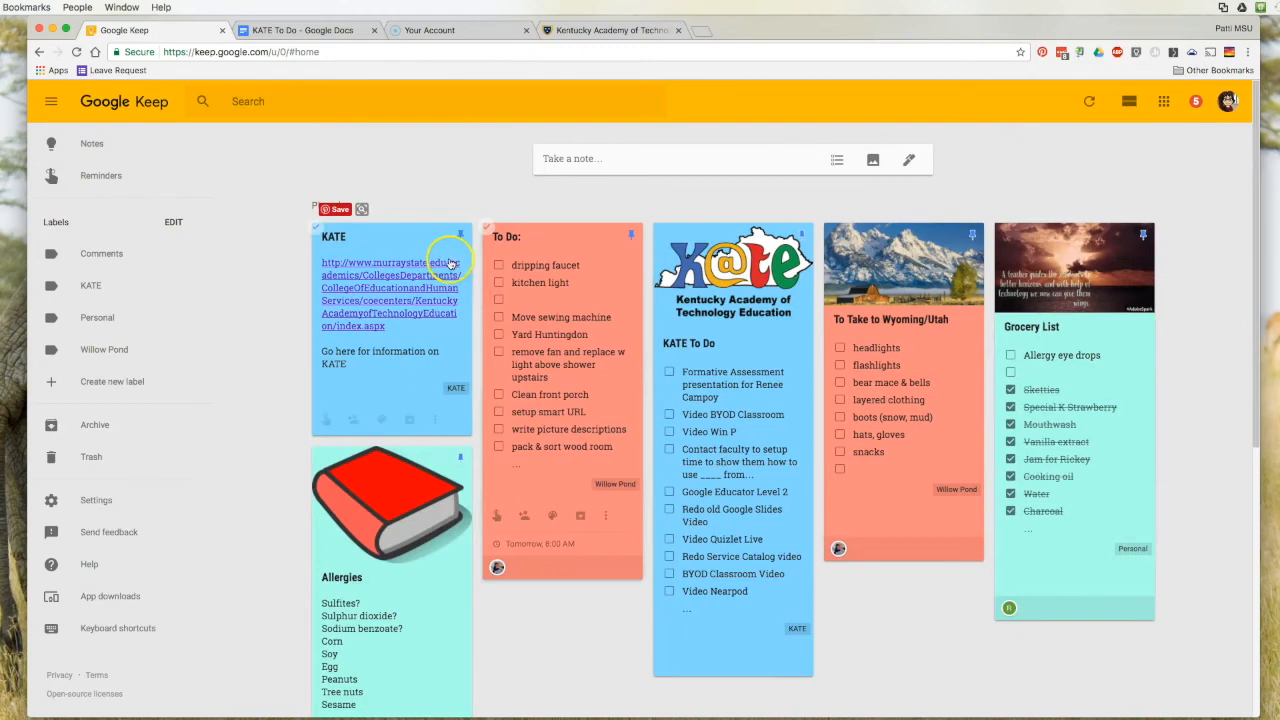
# Show the reminder options for the KATE web link note, reviewing the time and place choices
pyautogui.click(326, 419)
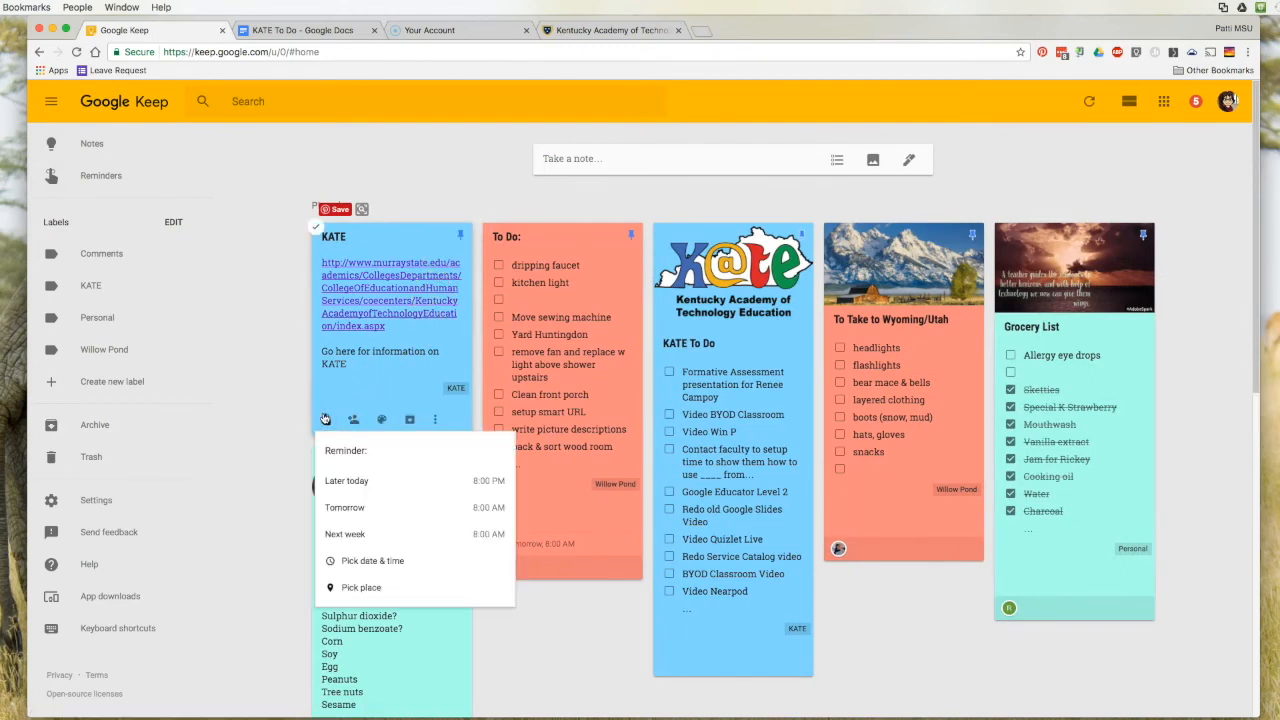
pyautogui.click(347, 482)
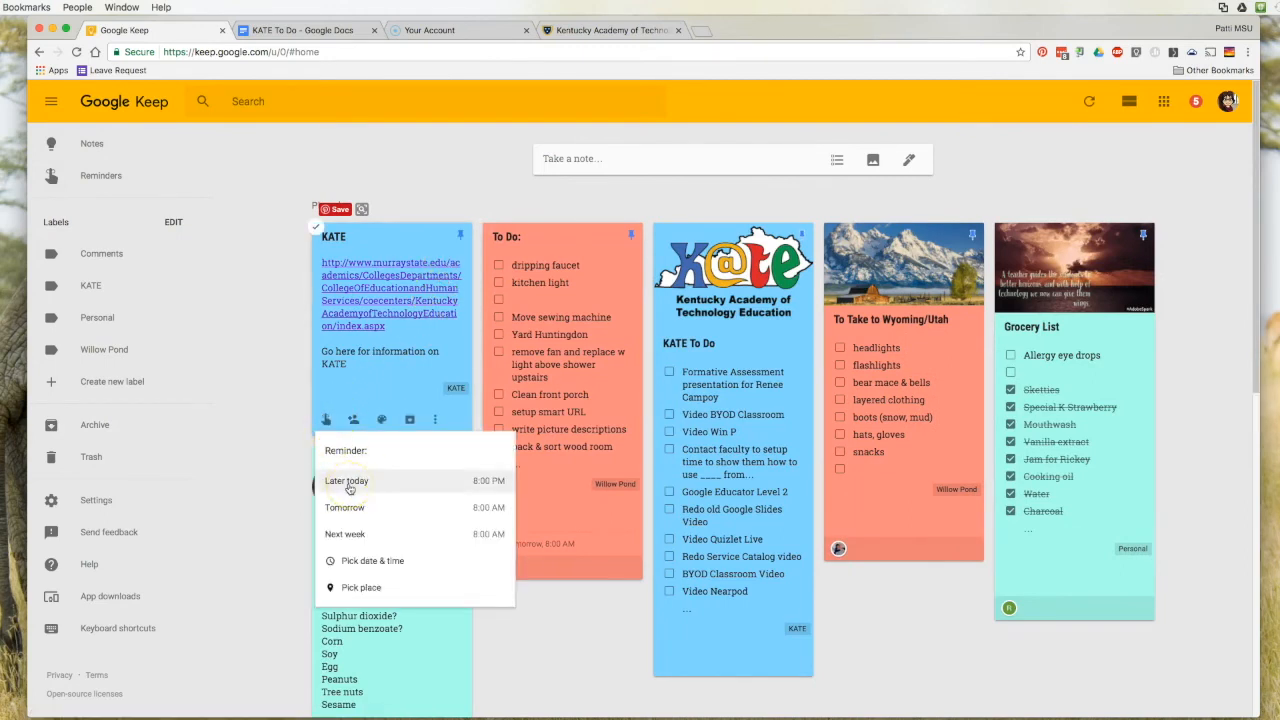
pyautogui.click(364, 592)
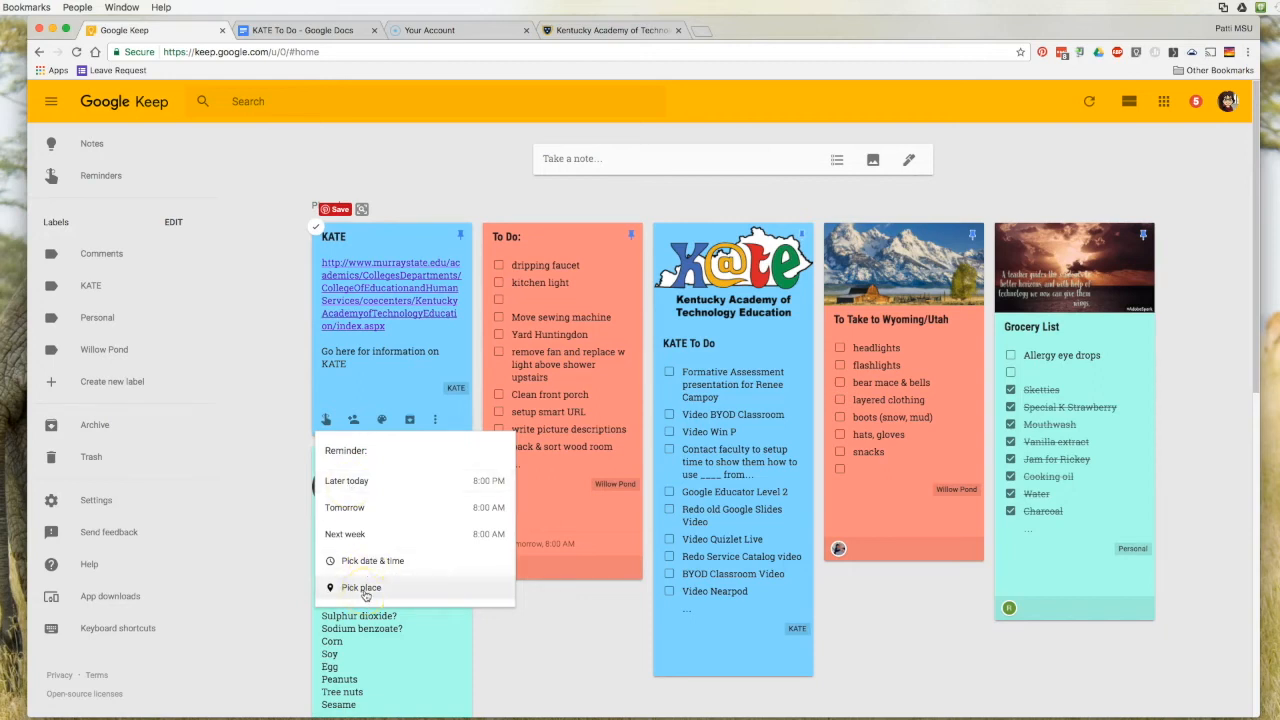
# Add a place reminder for the Walmart Supercenter in Murray to the Grocery List note and close the note
pyautogui.click(1060, 545)
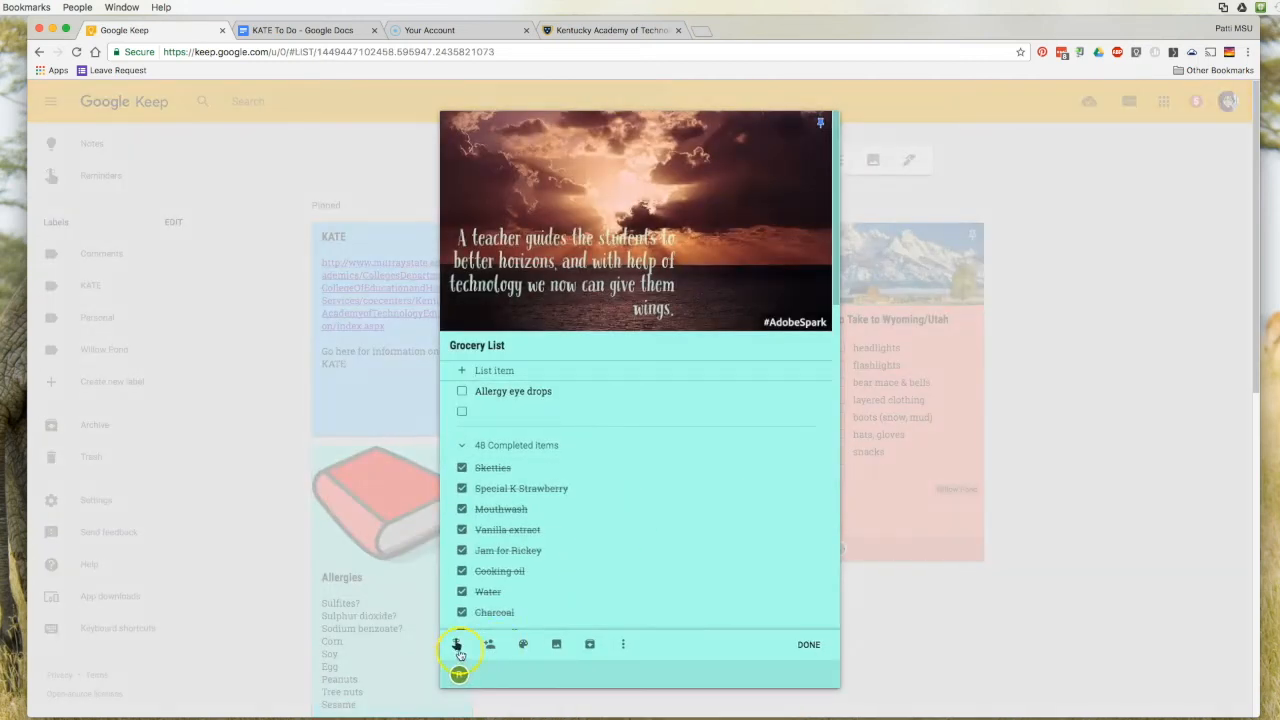
pyautogui.click(456, 645)
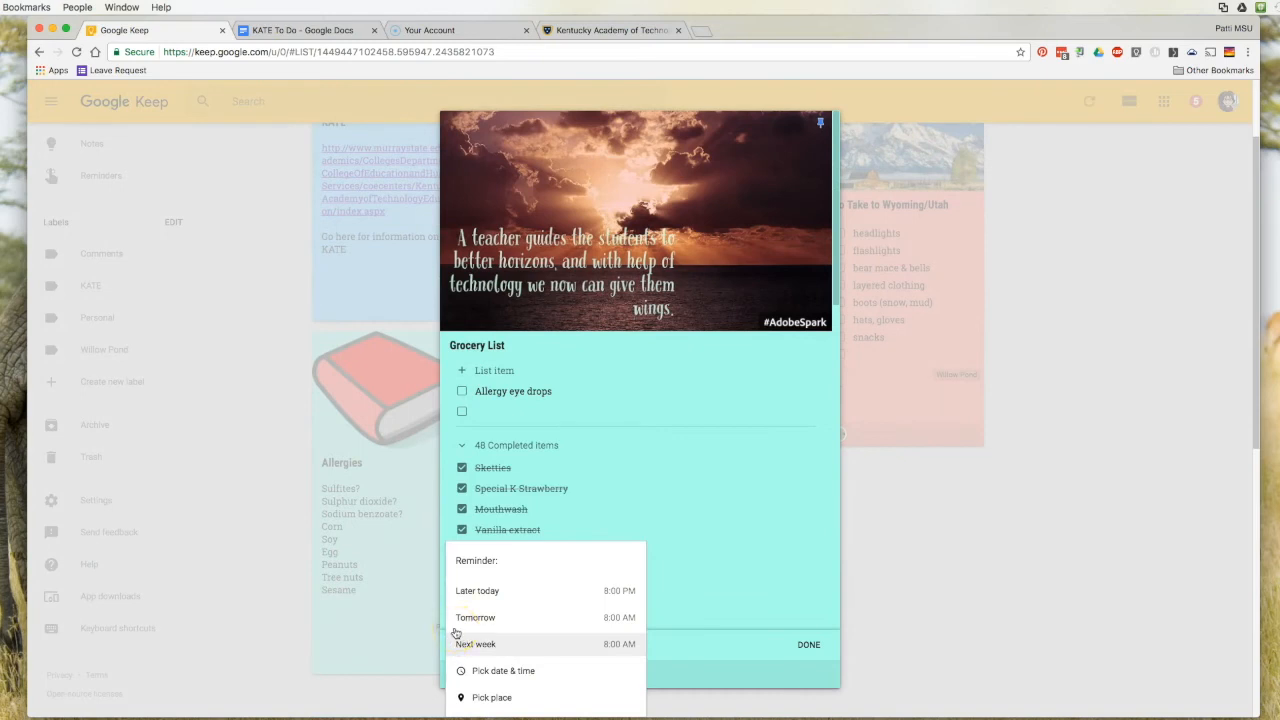
pyautogui.click(491, 697)
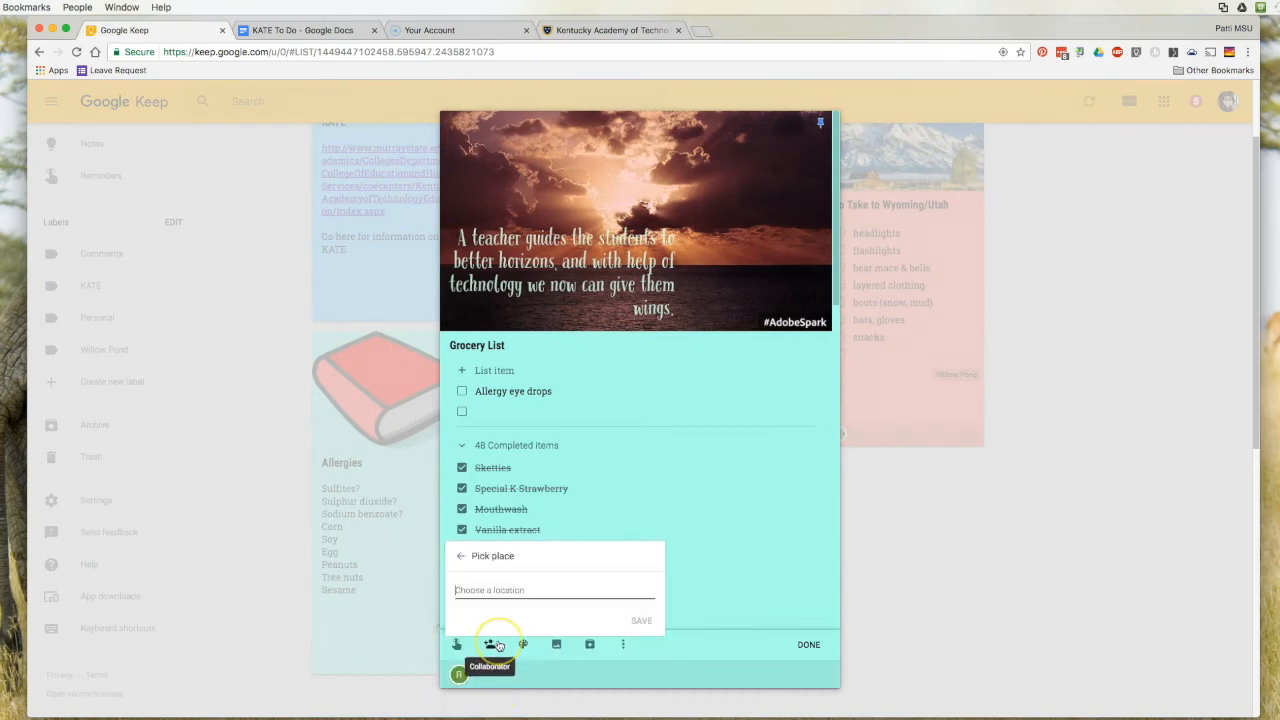
pyautogui.write('Walo')
pyautogui.write('mart')
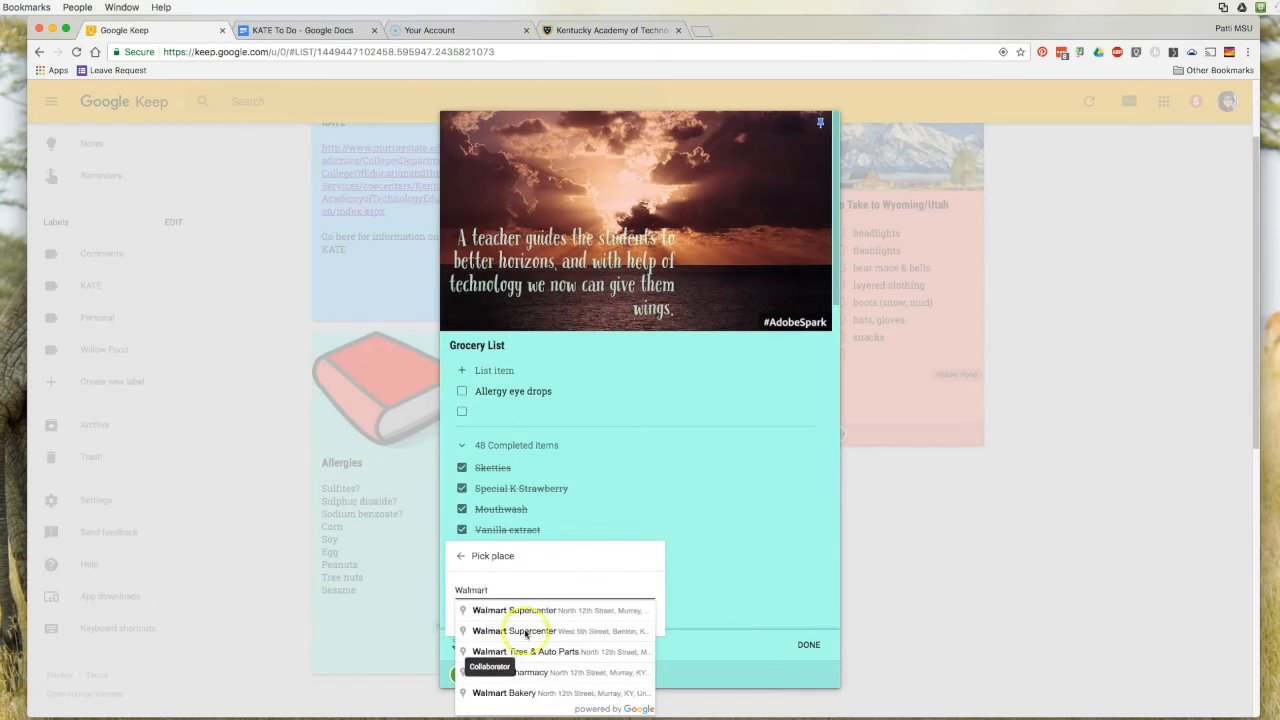
pyautogui.click(603, 612)
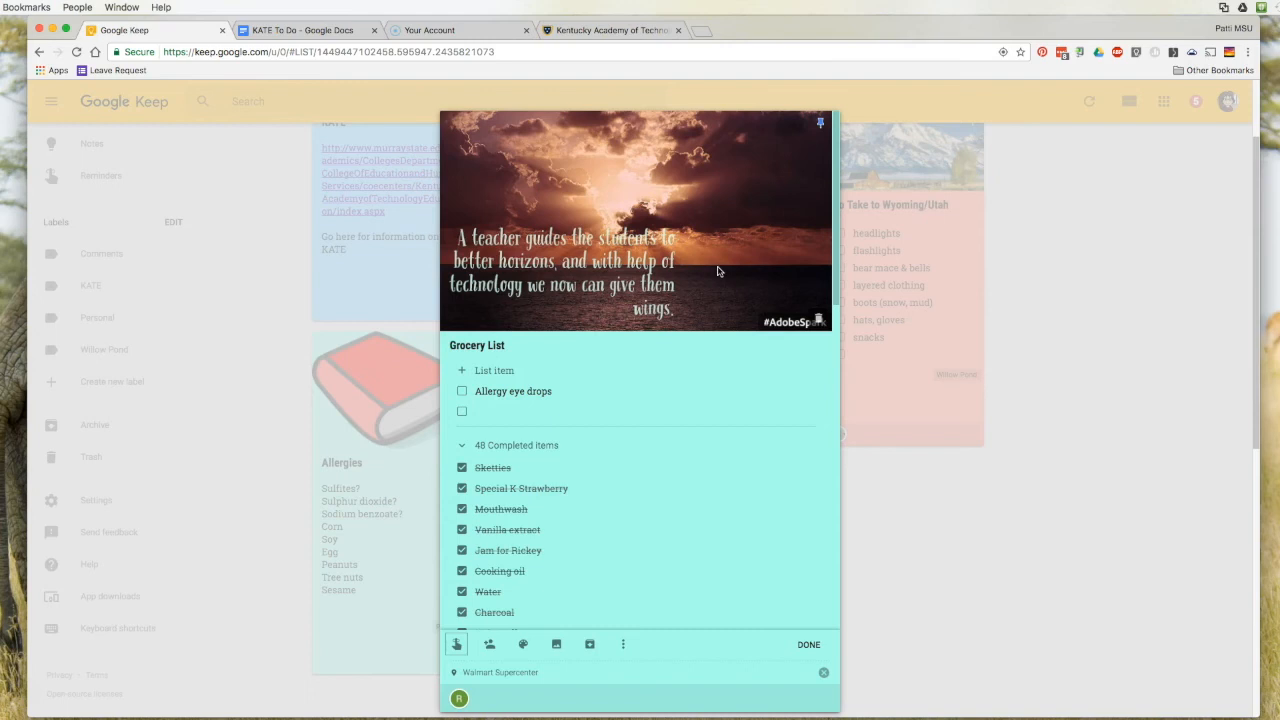
pyautogui.click(1126, 358)
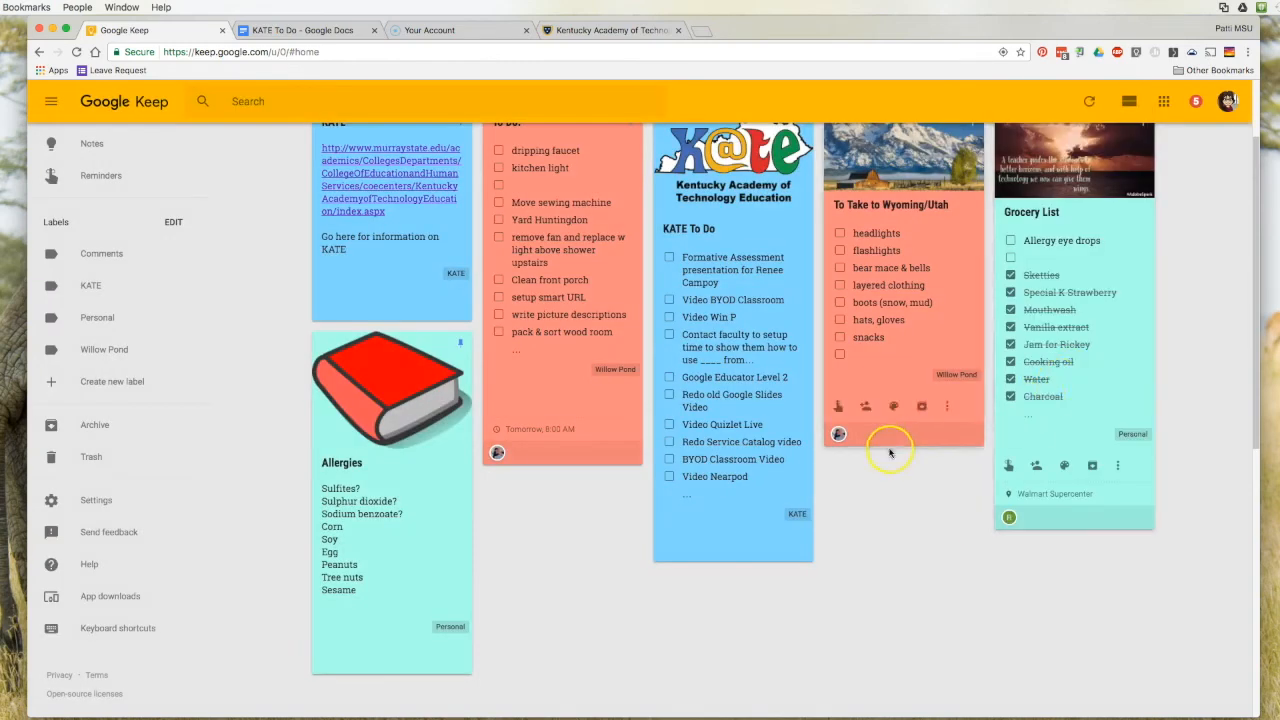
pyautogui.scroll(2, 886, 457)
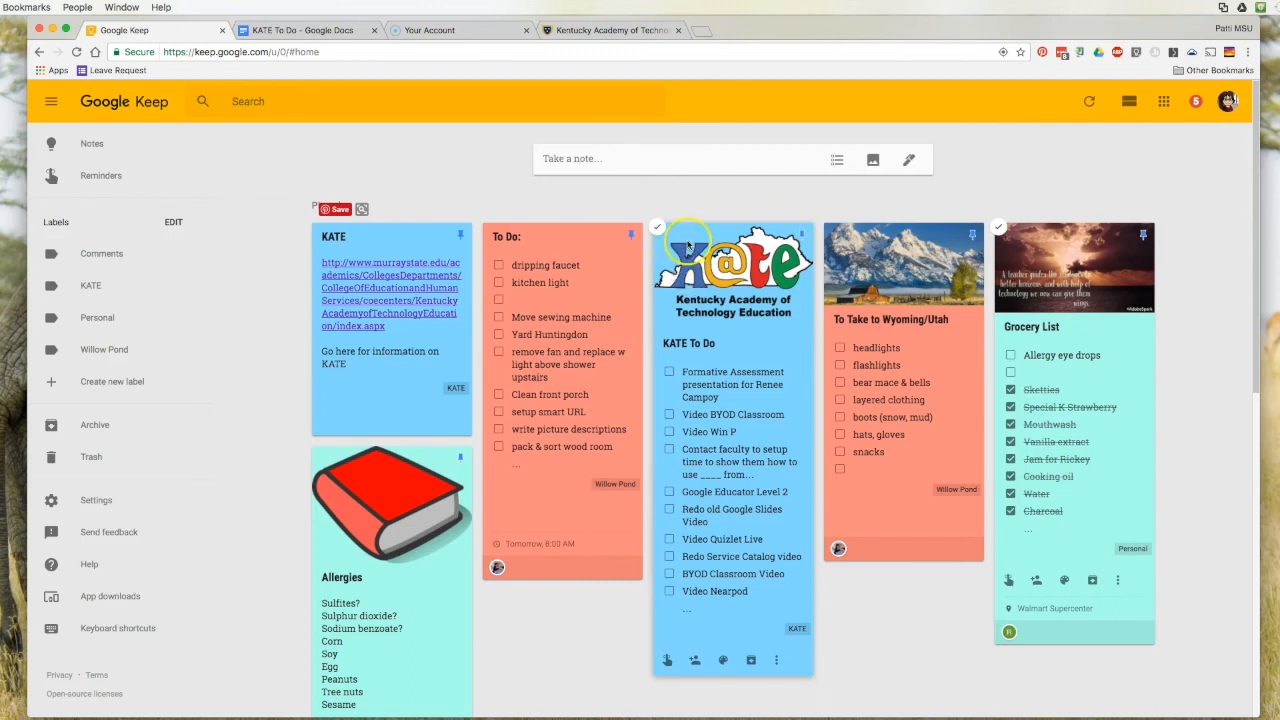
# Open the Chrome Web Store in the KATE web page's tab and search for "google keep extension"
pyautogui.click(565, 28)
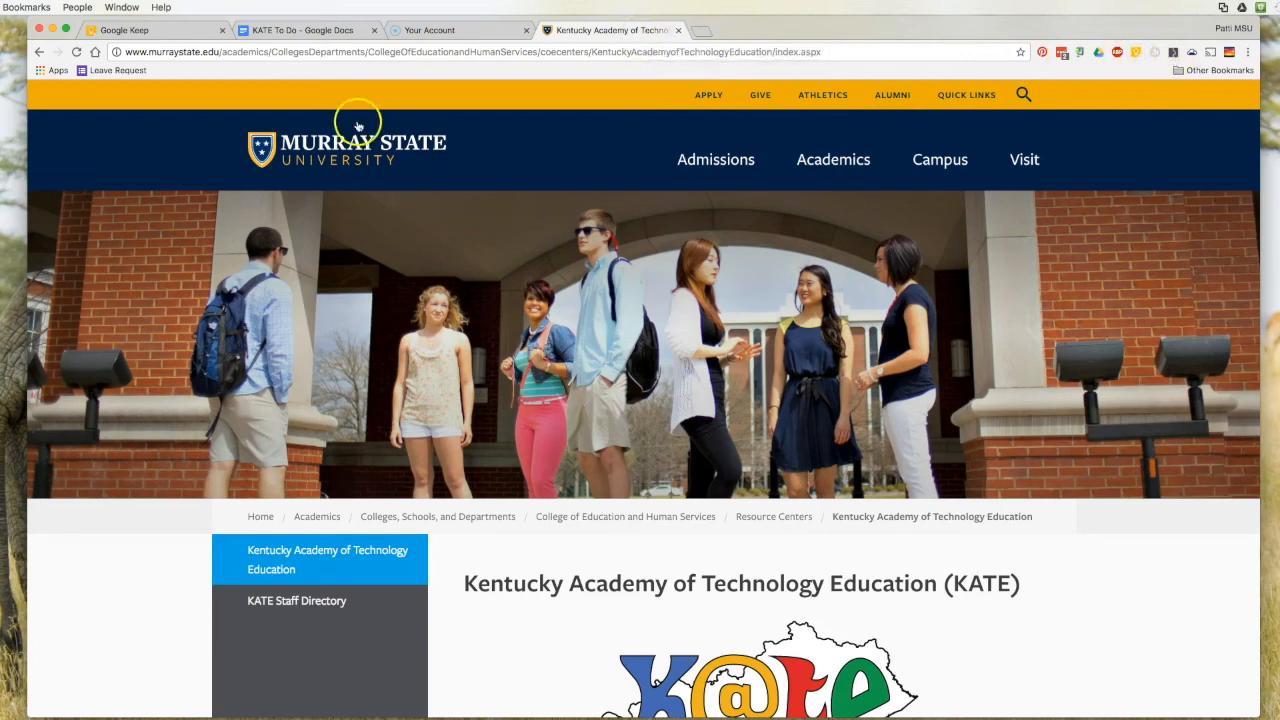
pyautogui.click(57, 70)
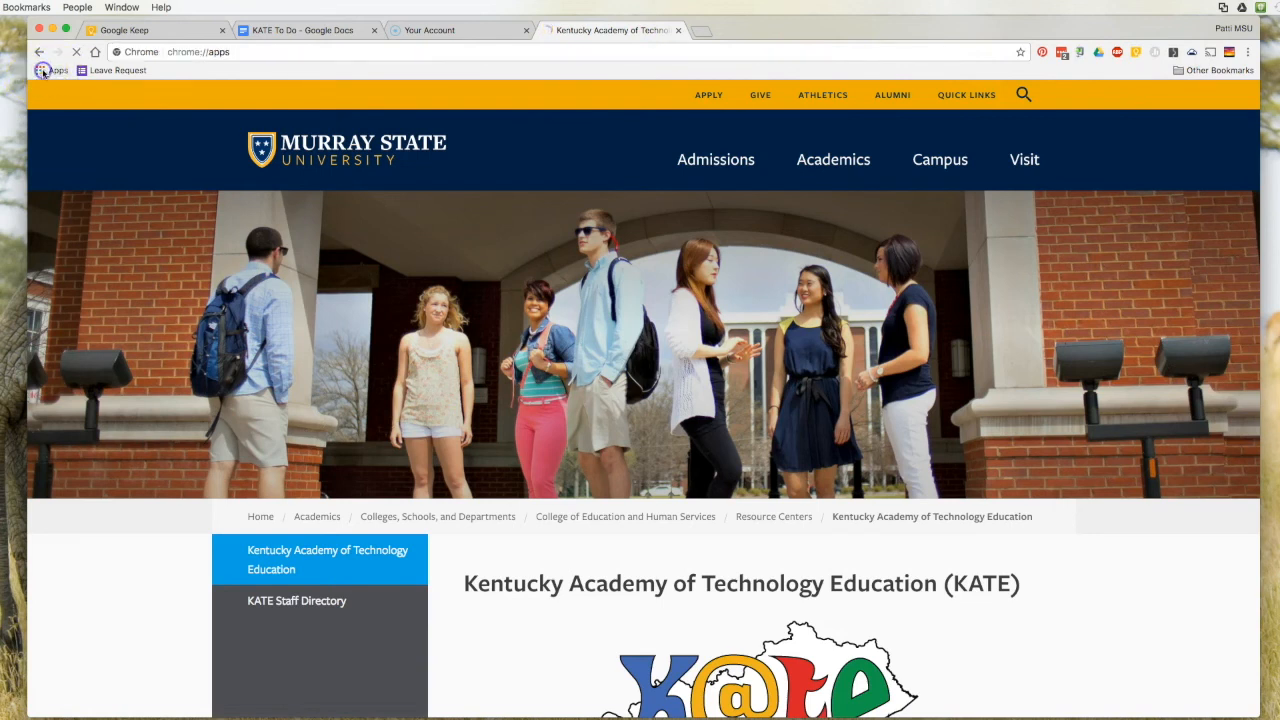
pyautogui.click(346, 219)
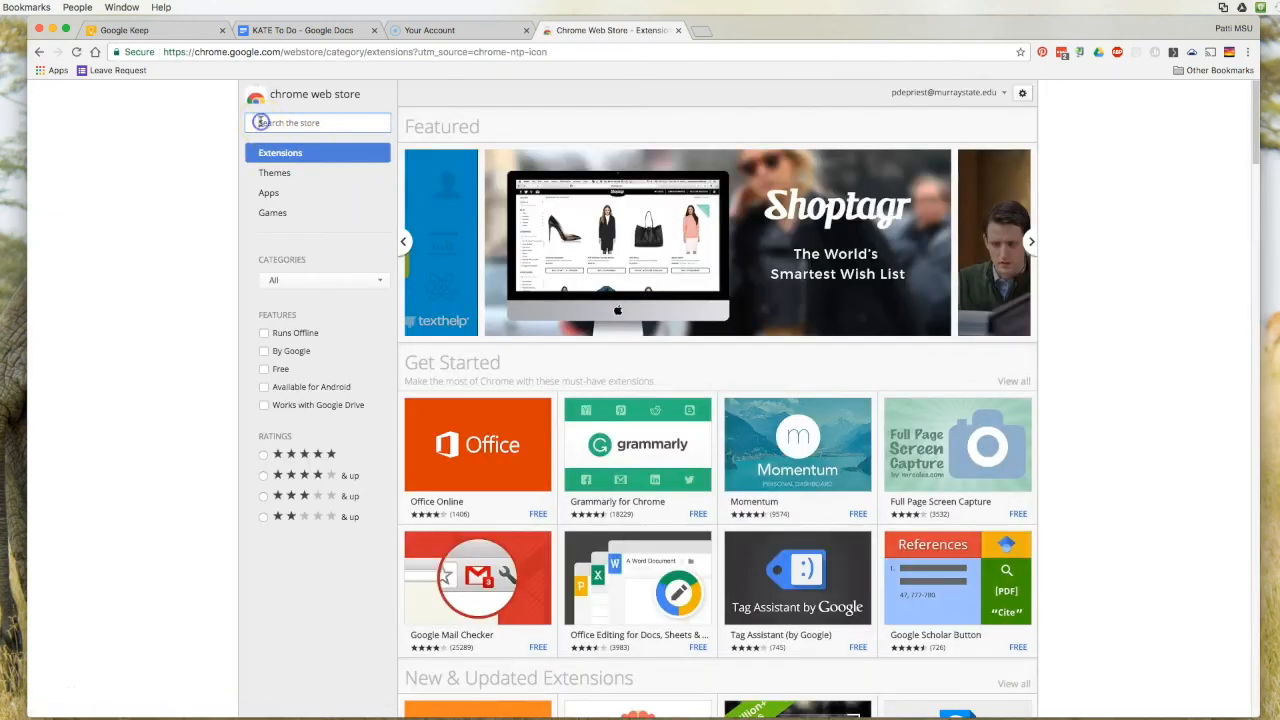
pyautogui.write('google keep')
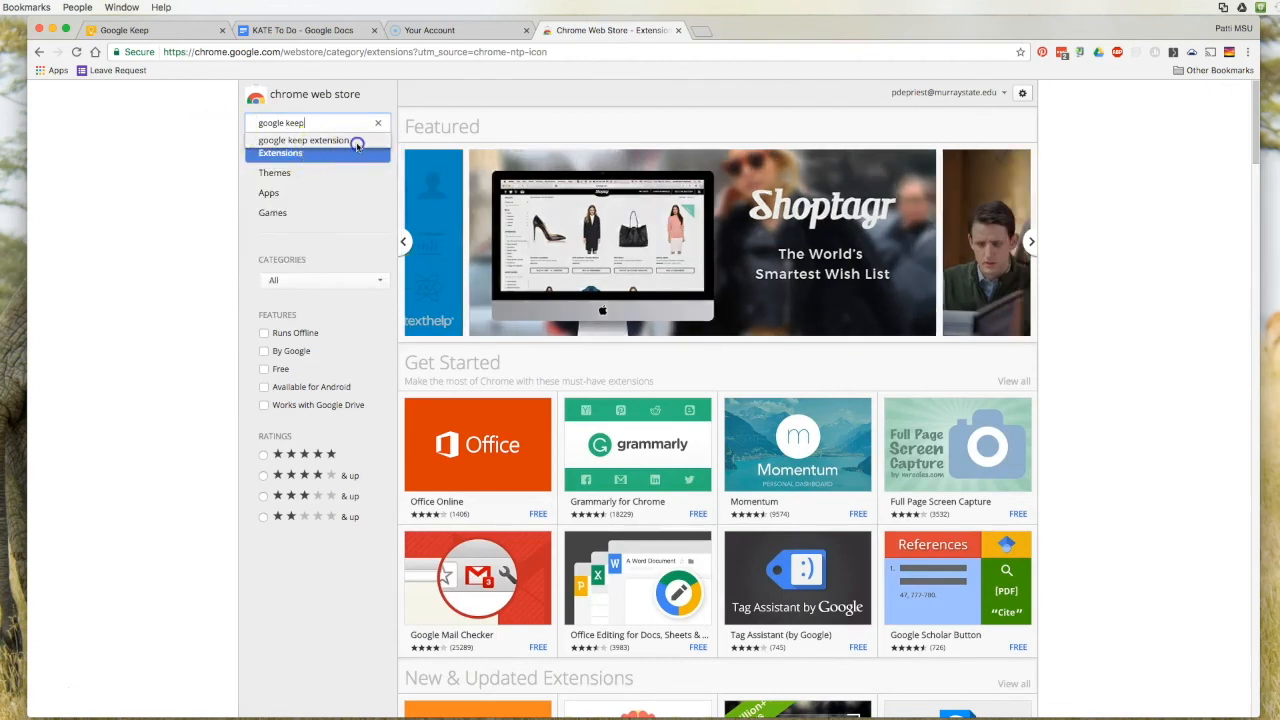
pyautogui.click(305, 140)
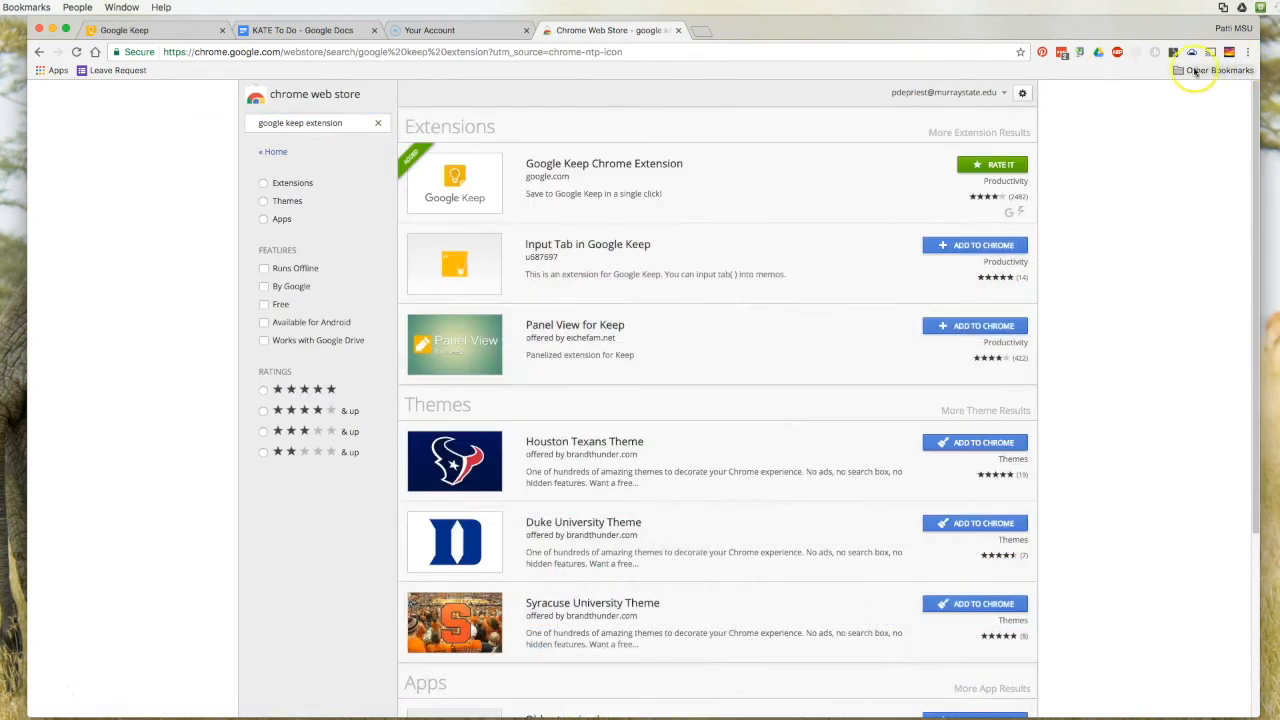